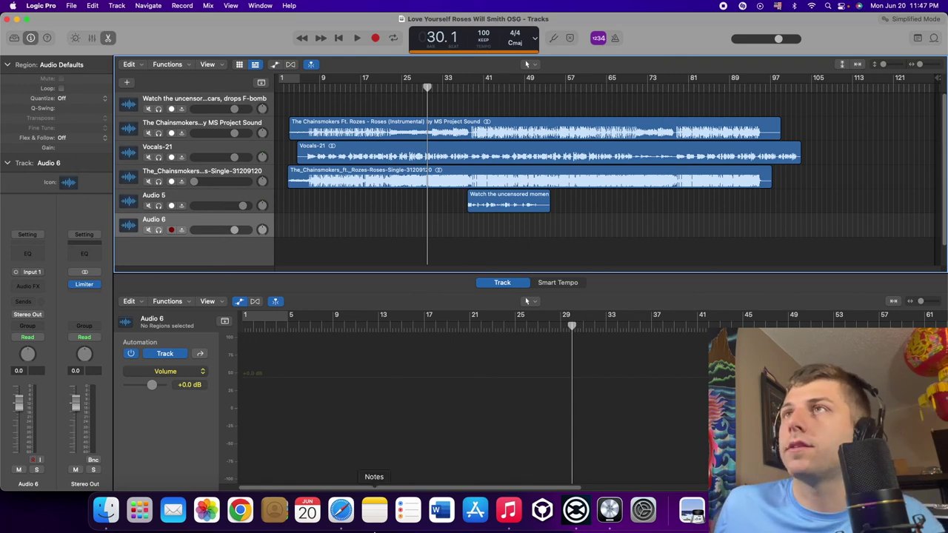
Bring up ZIPDJ's 'instrumental' search results in Safari and scroll through the track list
left_click(341, 509)
mouse_move(452, 45)
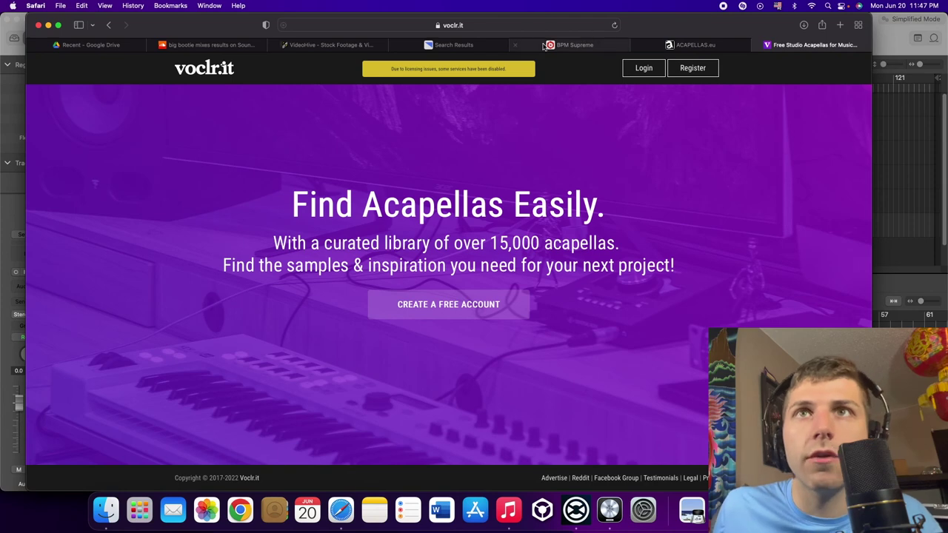
left_click(428, 46)
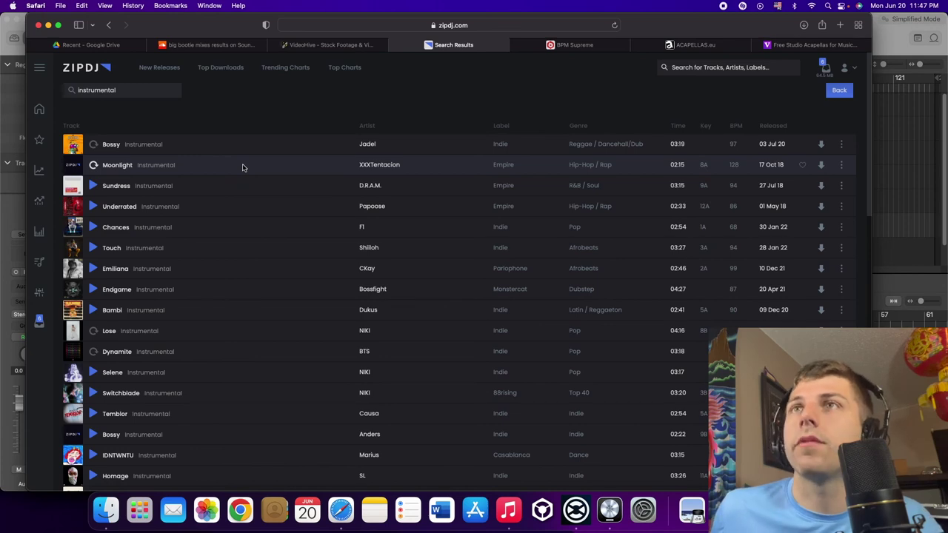
scroll(274, 160, "down", 1)
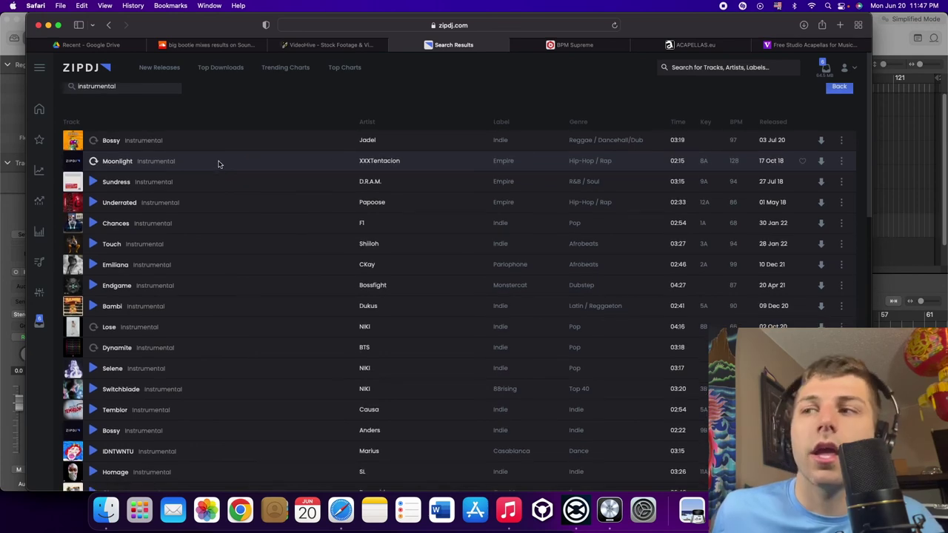
scroll(644, 118, "down", 10)
scroll(627, 135, "down", 10)
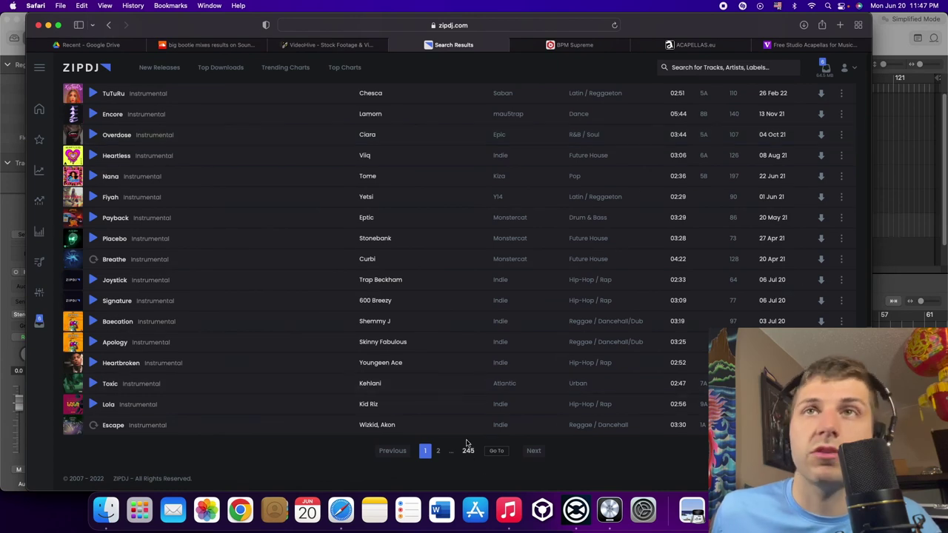
scroll(438, 333, "up", 5)
scroll(437, 334, "up", 5)
scroll(437, 335, "up", 4)
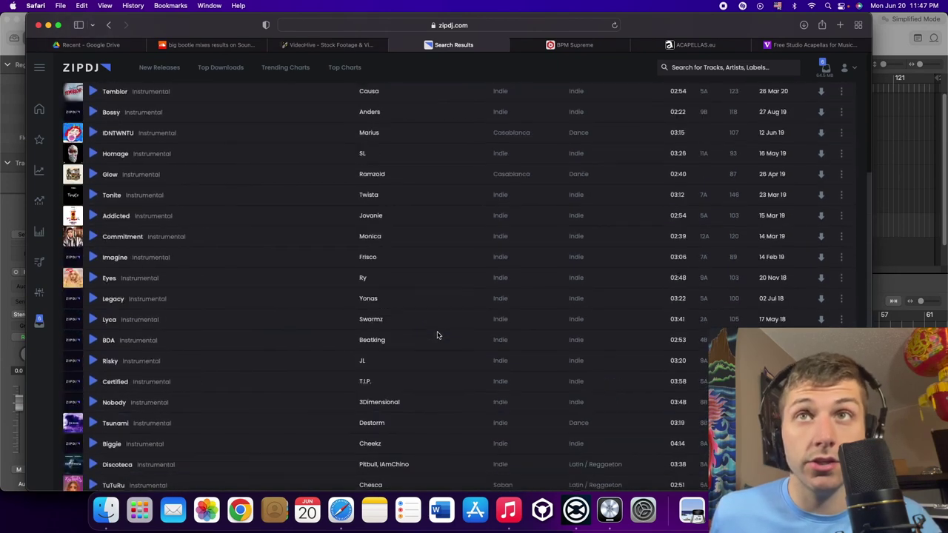
scroll(437, 335, "up", 7)
scroll(436, 335, "up", 2)
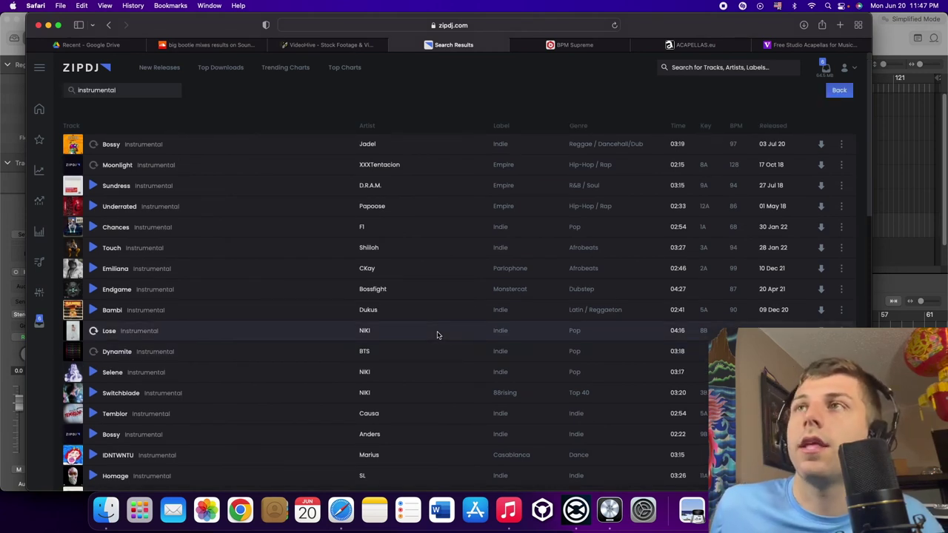
Scroll through BPM Supreme's 'rockstar' instrumental and acapella results, then go to ACAPELLAS.eu
left_click(583, 45)
scroll(548, 126, "down", 5)
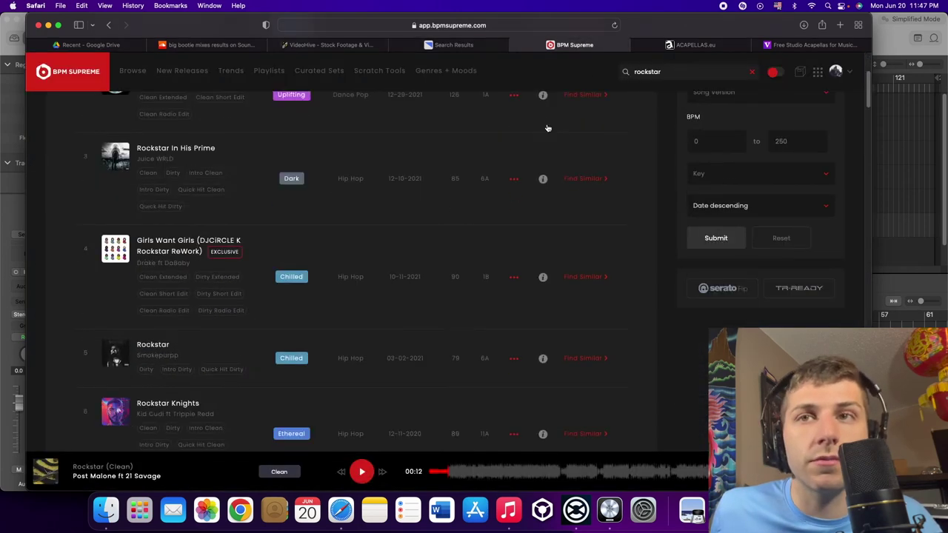
scroll(550, 128, "down", 3)
scroll(552, 130, "down", 1)
scroll(551, 130, "down", 5)
scroll(552, 130, "down", 2)
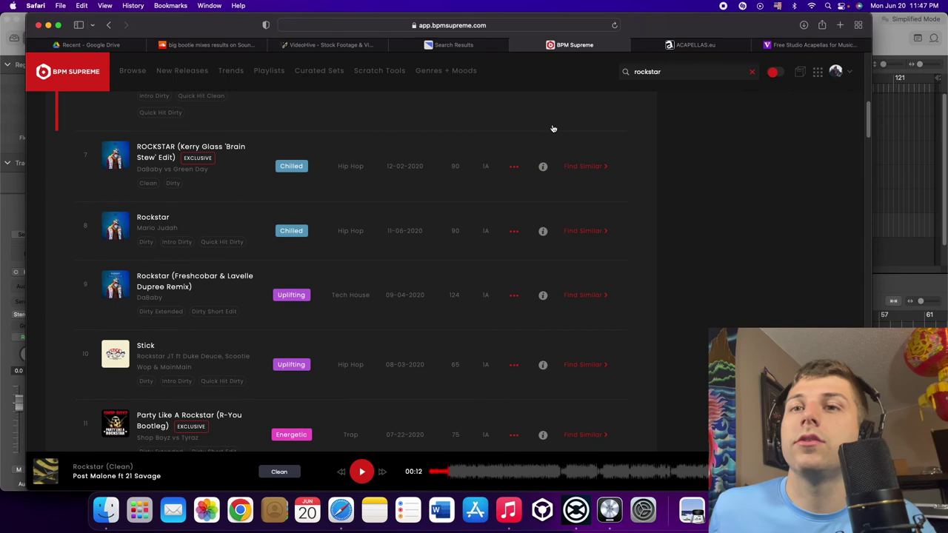
scroll(551, 130, "down", 3)
scroll(480, 178, "down", 6)
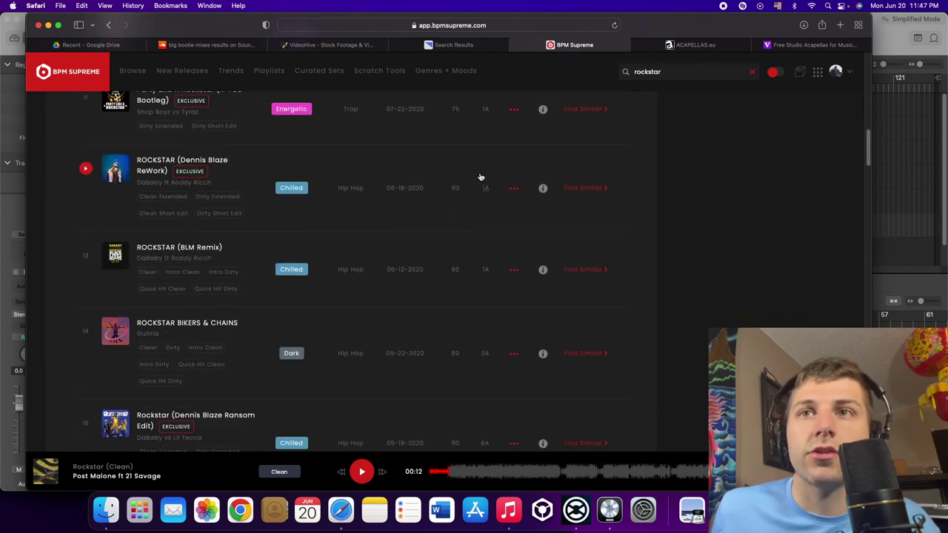
scroll(480, 178, "down", 2)
scroll(459, 185, "down", 7)
scroll(440, 195, "down", 8)
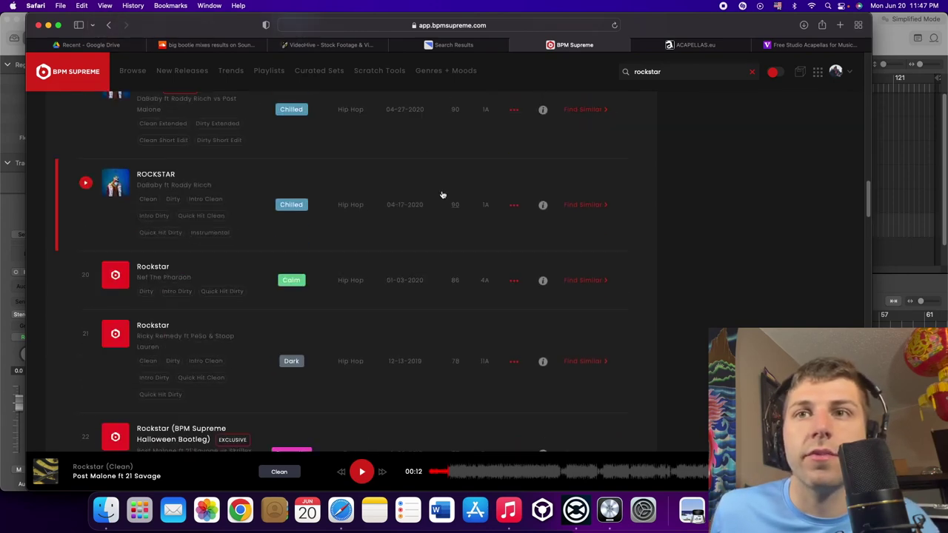
scroll(356, 270, "down", 5)
scroll(356, 268, "down", 5)
scroll(356, 268, "down", 5)
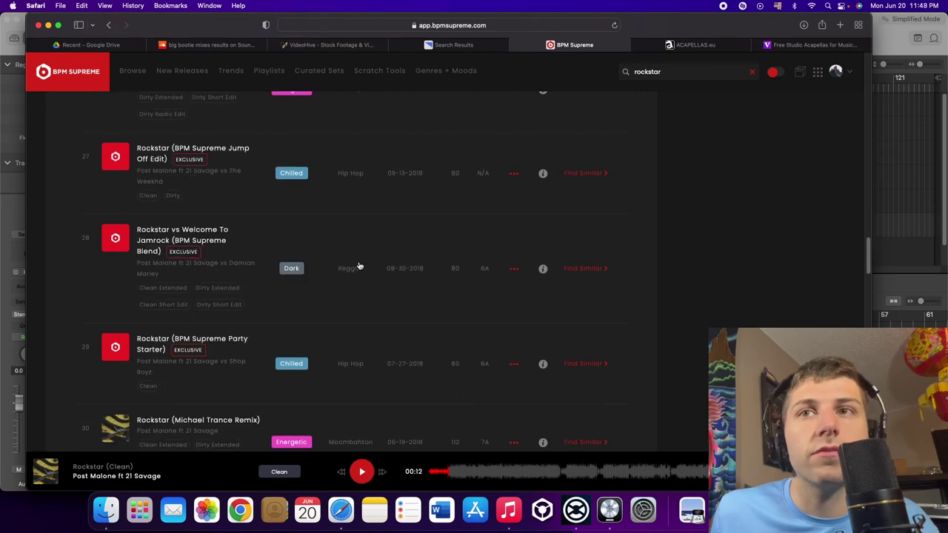
scroll(357, 267, "down", 3)
scroll(359, 265, "down", 4)
scroll(359, 266, "down", 5)
scroll(359, 265, "down", 4)
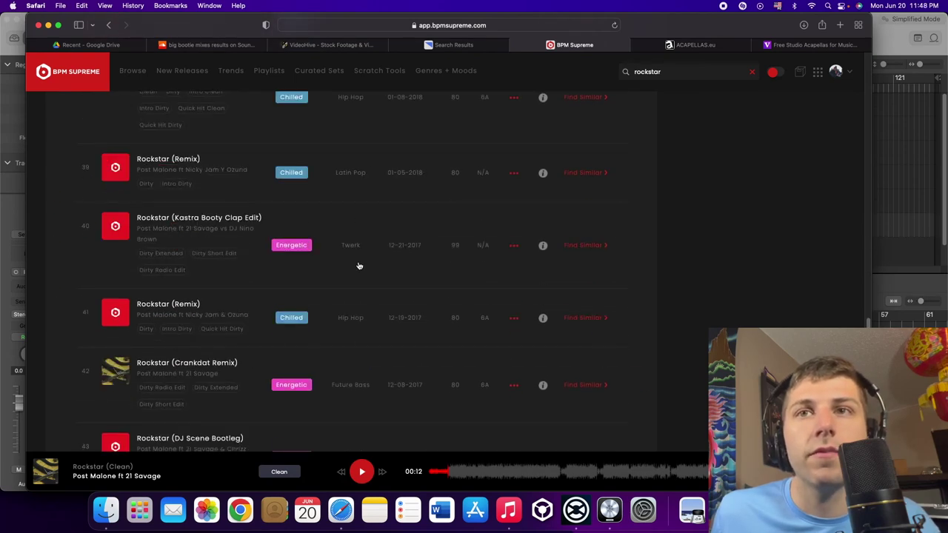
scroll(358, 266, "down", 4)
scroll(357, 266, "down", 4)
scroll(357, 266, "down", 4)
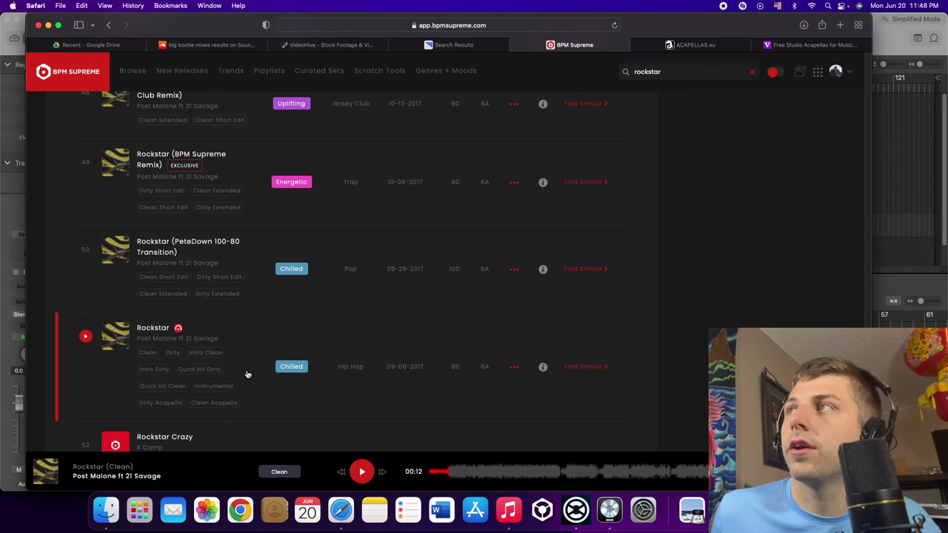
left_click(683, 49)
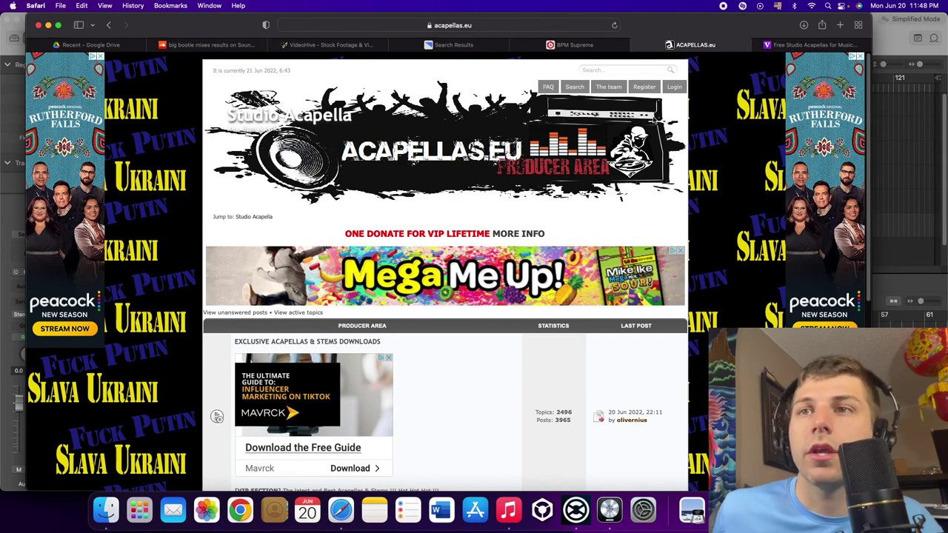
scroll(657, 119, "down", 1)
scroll(656, 122, "down", 5)
scroll(651, 126, "down", 2)
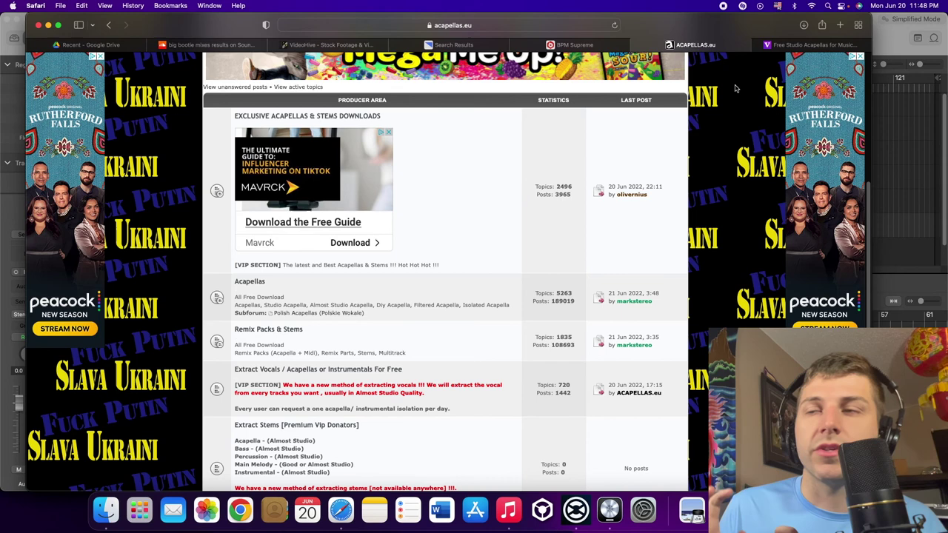
mouse_move(813, 44)
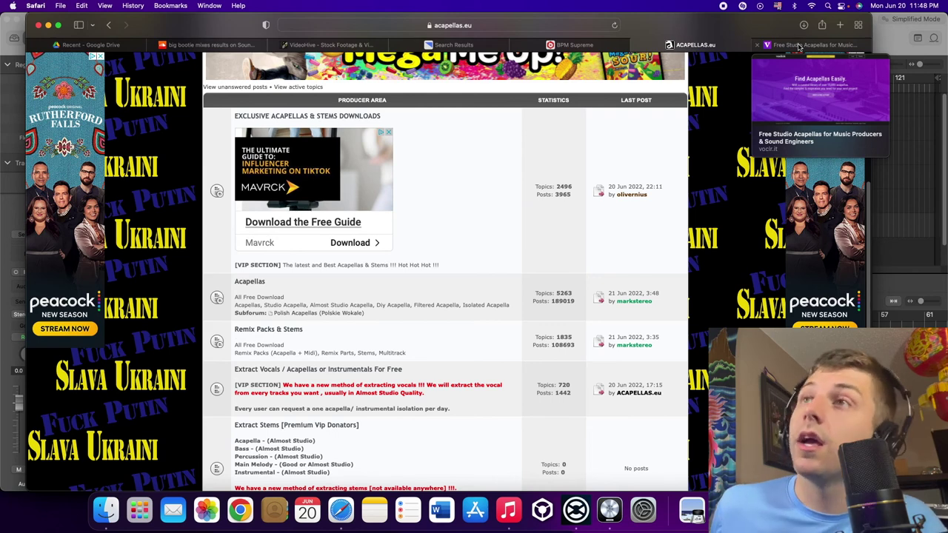
left_click(798, 46)
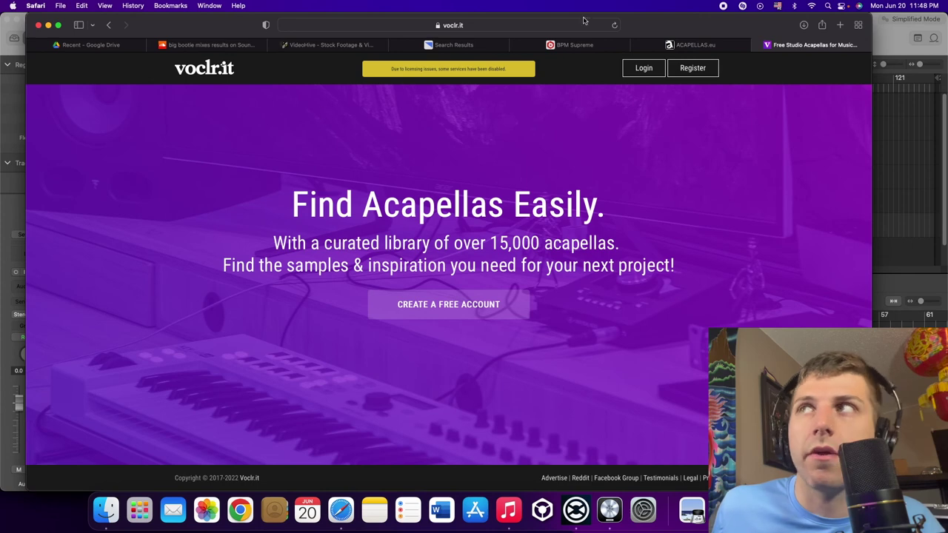
left_click(691, 45)
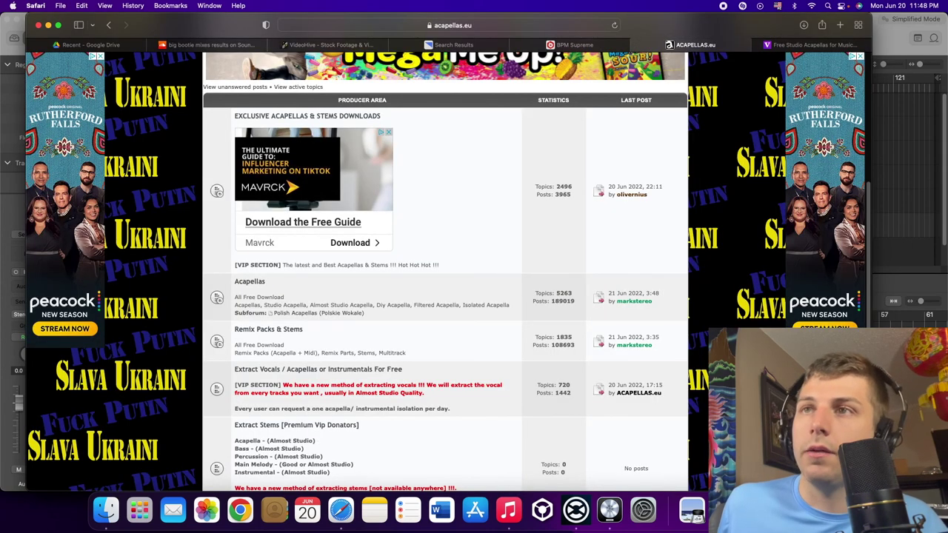
right_click(572, 521)
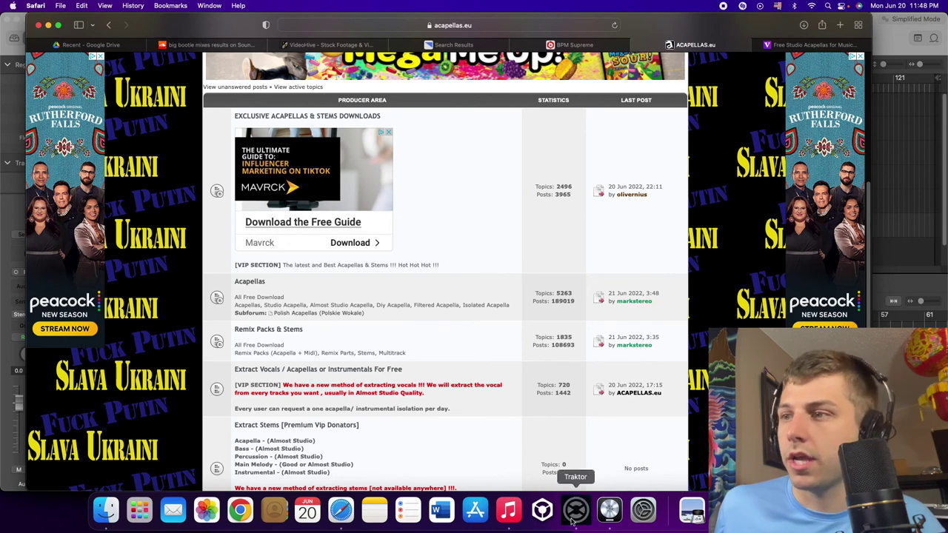
Bring Traktor Pro forward and expand its track browser to fill the window
left_click(574, 510)
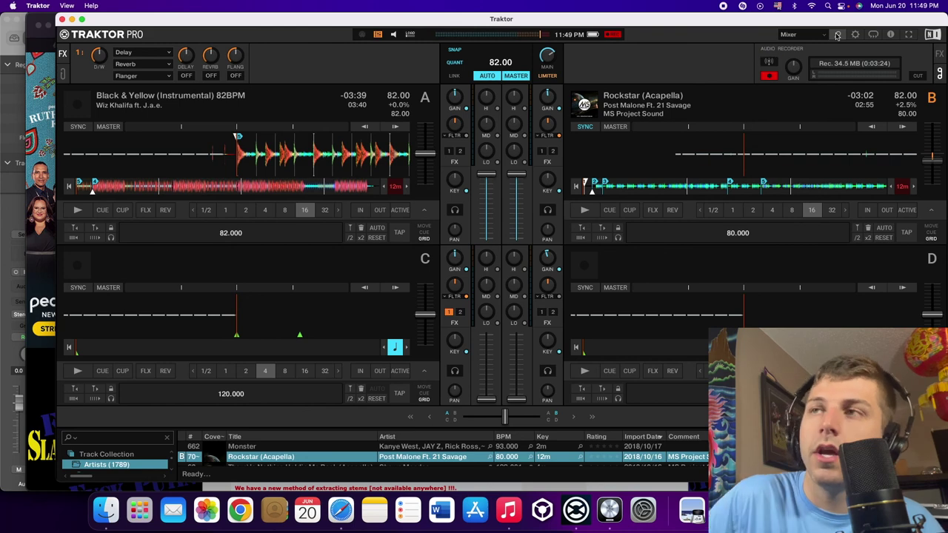
left_click(837, 35)
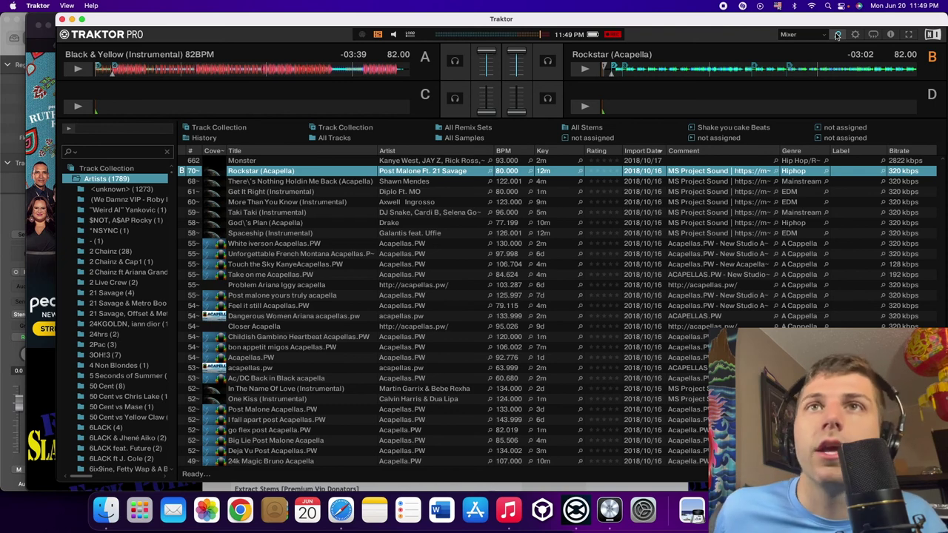
Collapse the Artists folder and restore Traktor's full deck and mixer layout
left_click(74, 179)
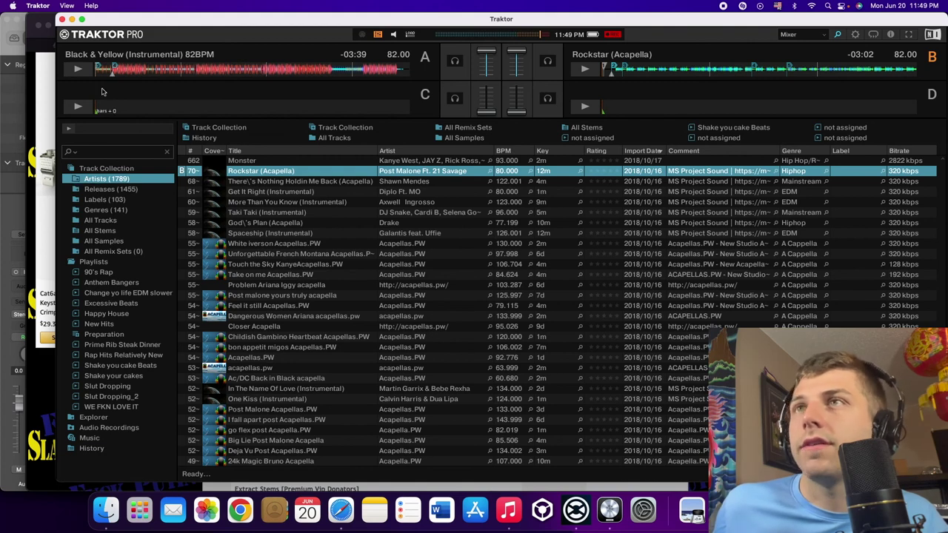
left_click(837, 35)
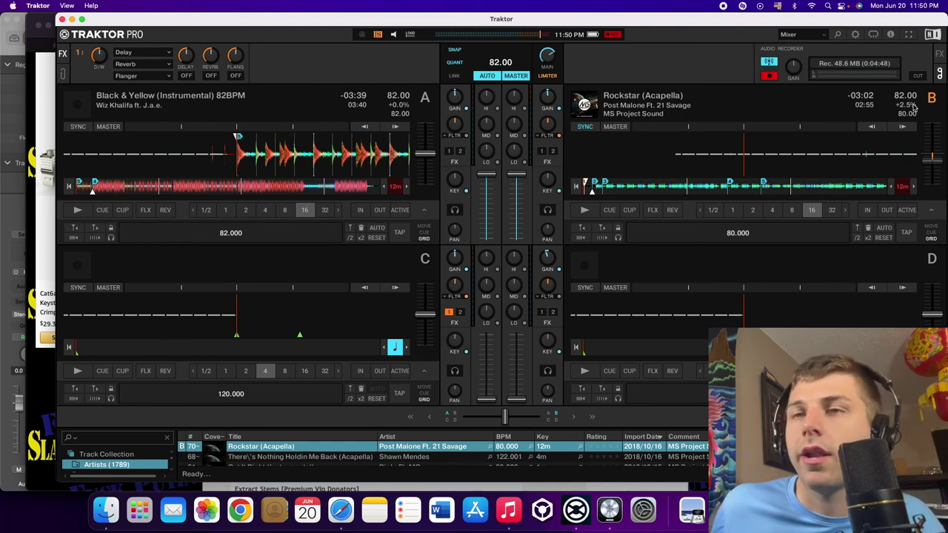
Play Black & Yellow and the Rockstar acapella together on both decks, then switch to Logic Pro
left_click(837, 36)
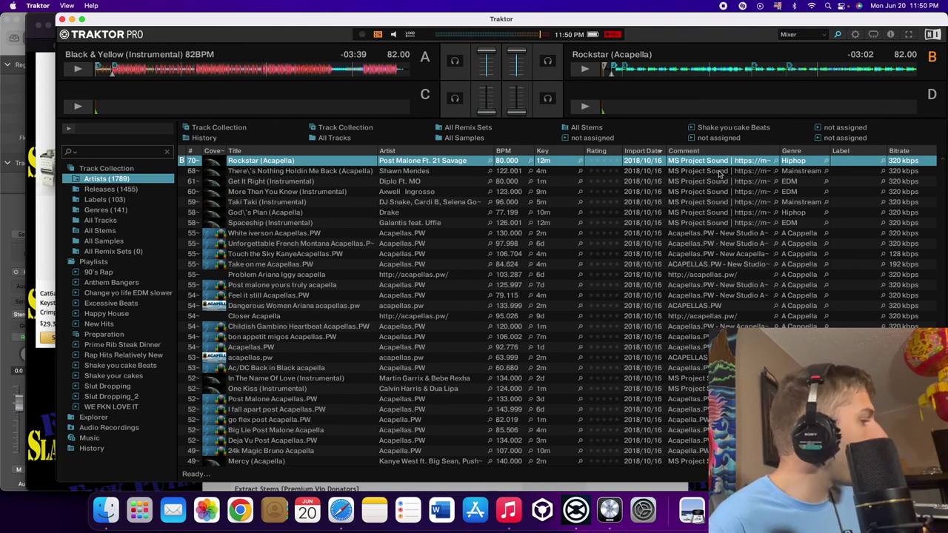
key("space")
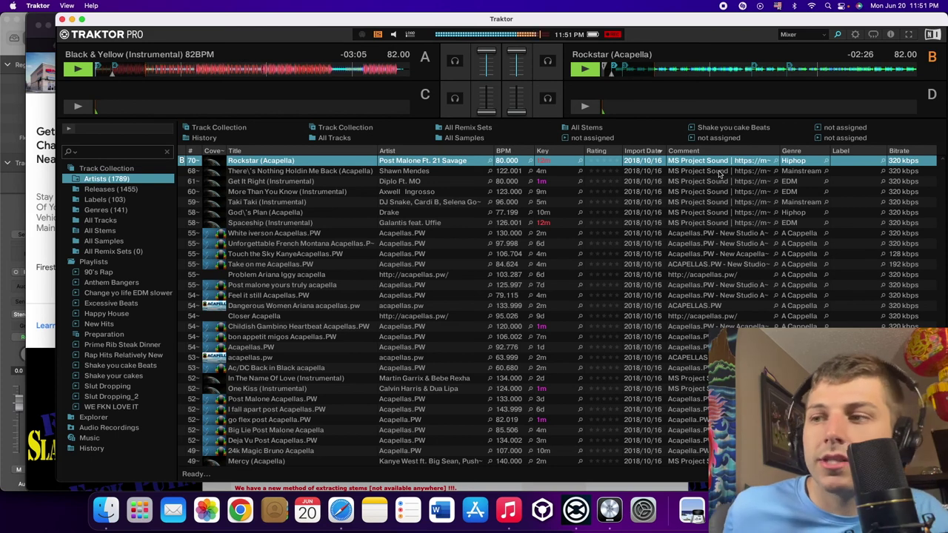
key("space")
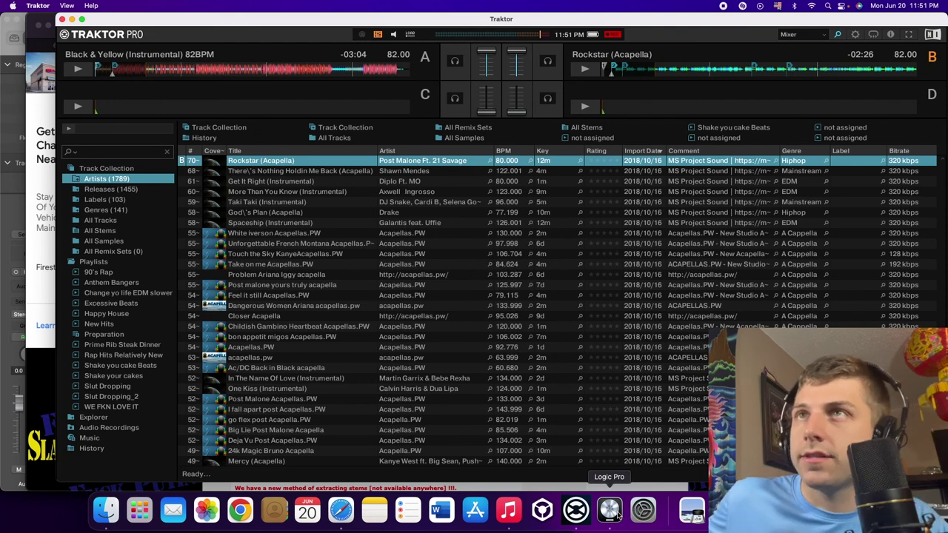
left_click(612, 512)
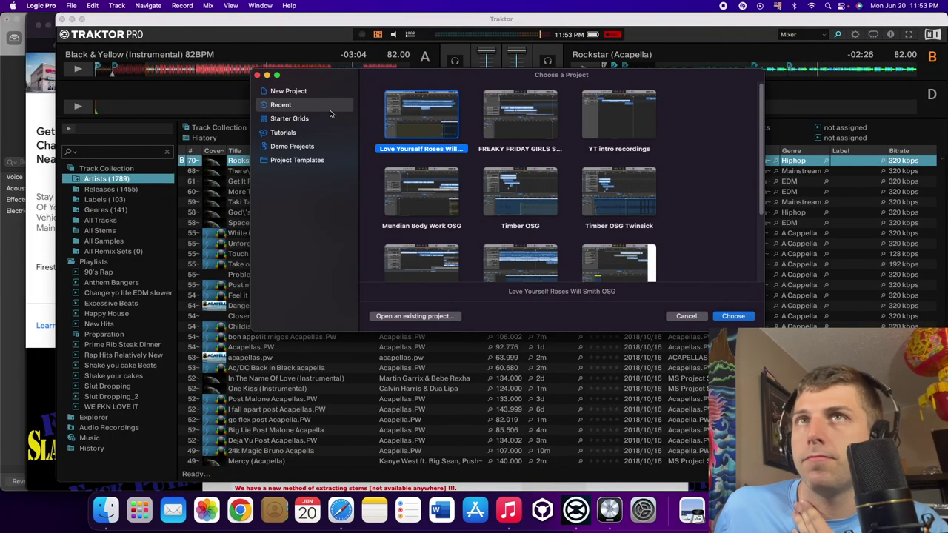
Create new project Untitled 4 with one empty audio track on Input 1, and show the Inspector
left_click(302, 92)
left_click(730, 316)
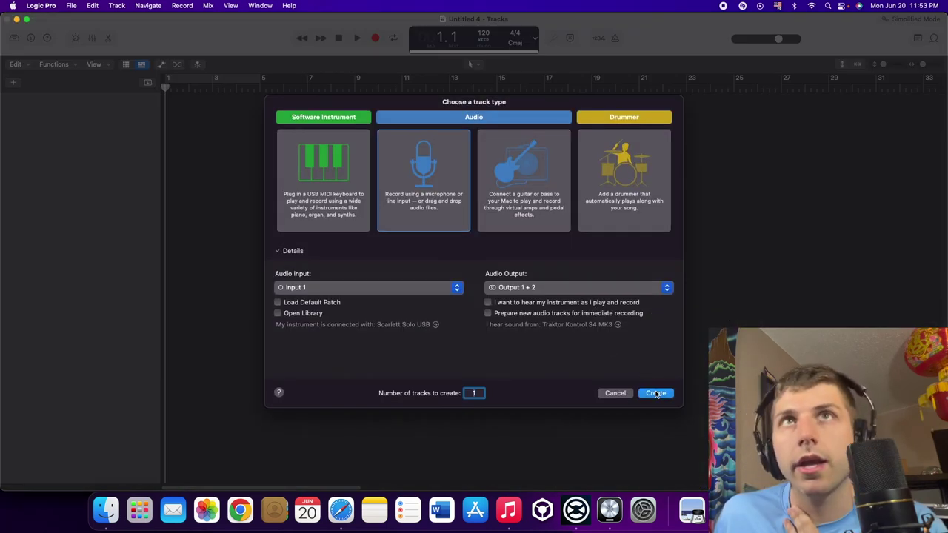
left_click(656, 393)
left_click(31, 38)
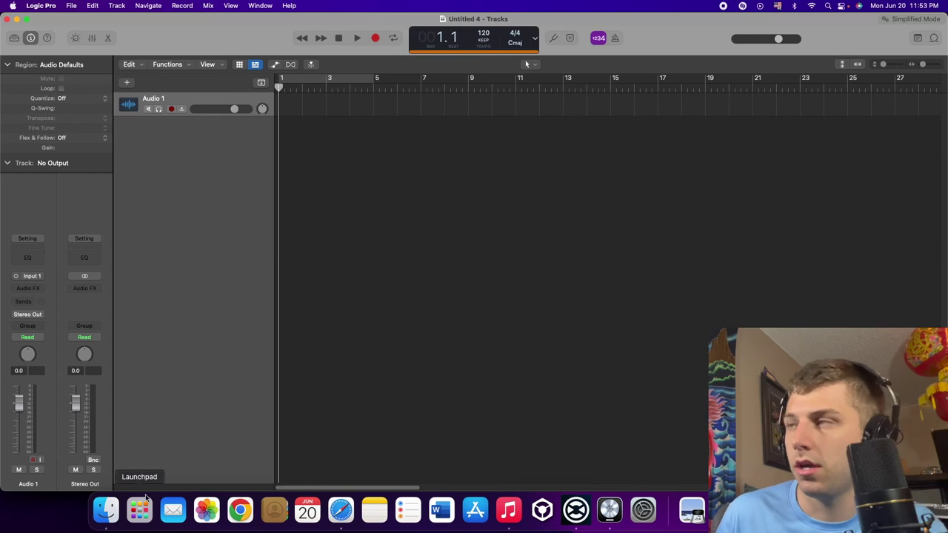
Search Finder for 'rockstr' and drag the Rockstar acapella into the project as a track
left_click(115, 521)
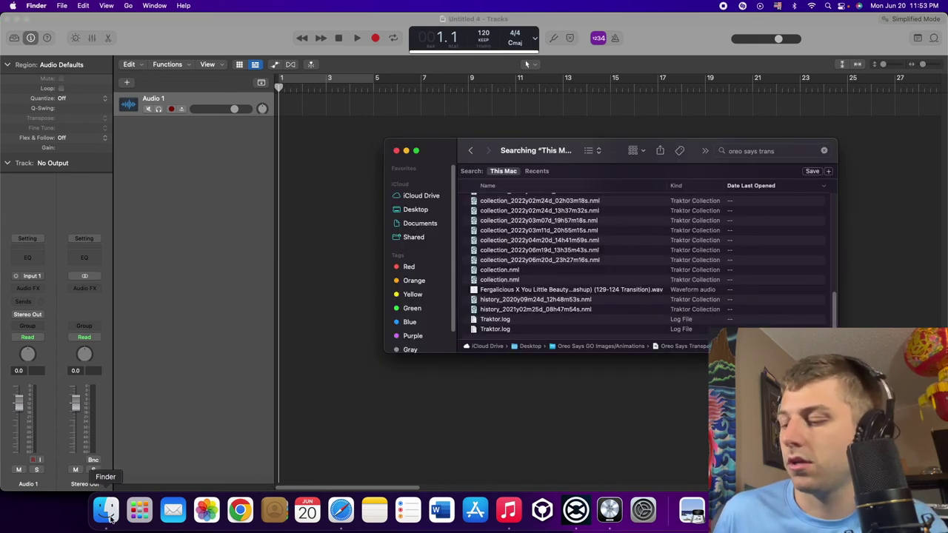
left_click(804, 151)
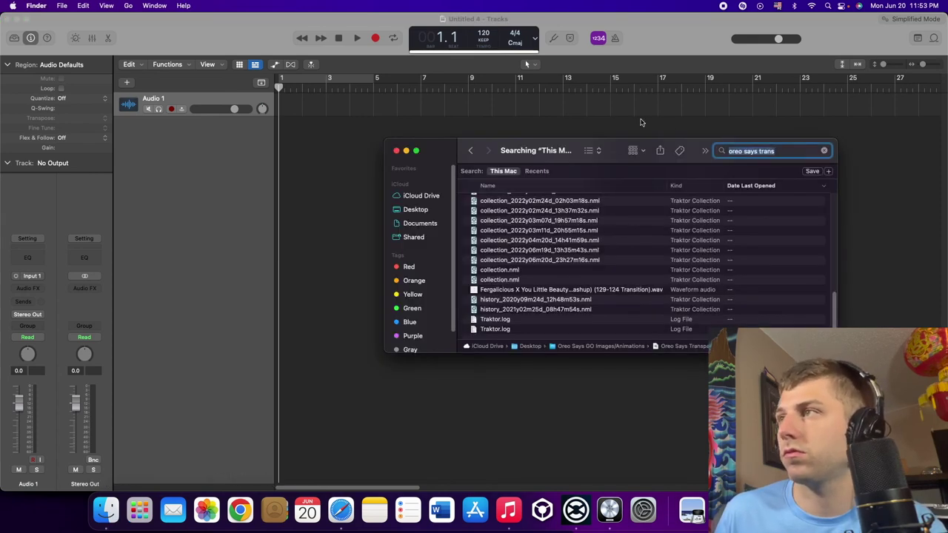
key("BackSpace")
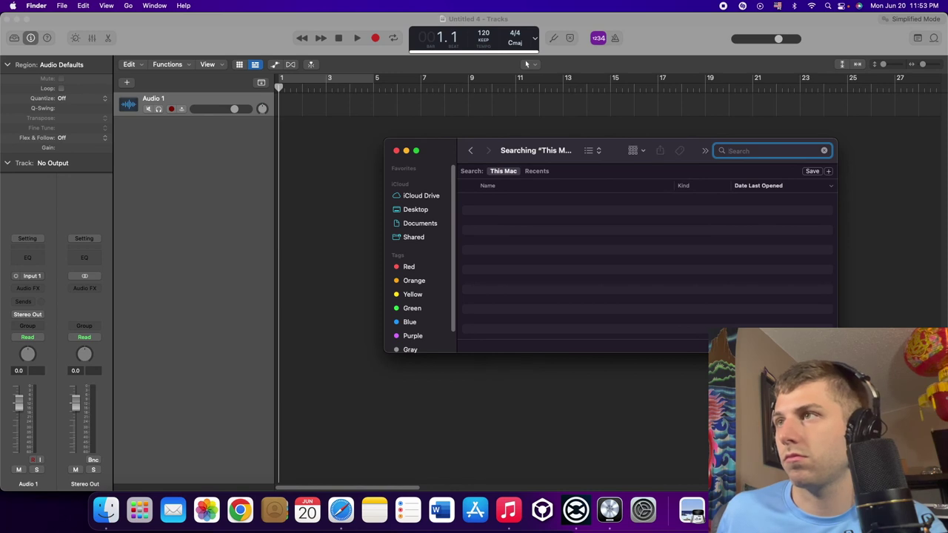
type("rockst")
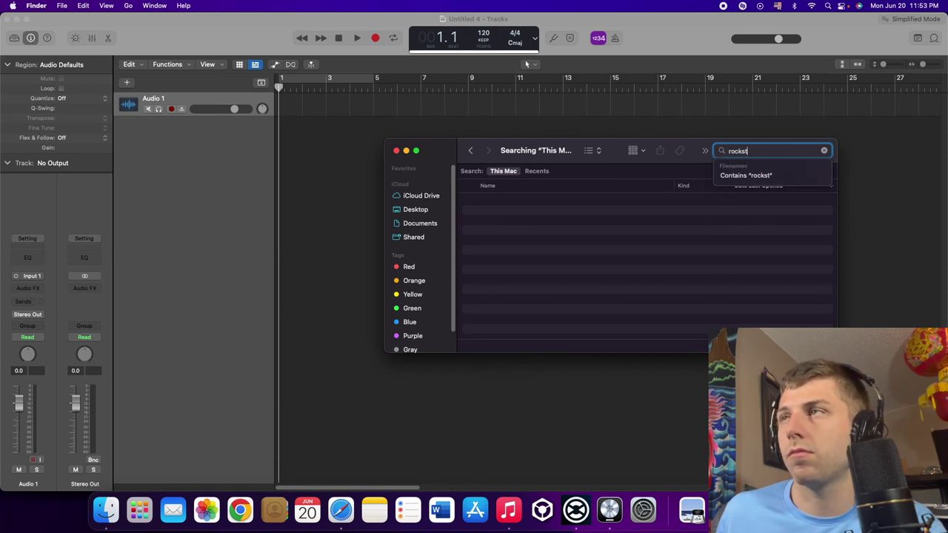
type("ar")
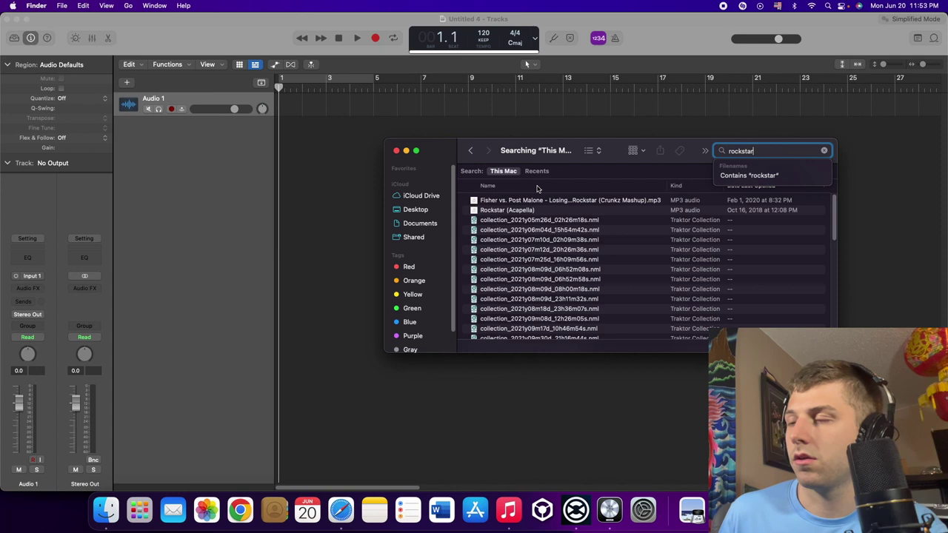
left_click_drag(534, 208, 326, 104)
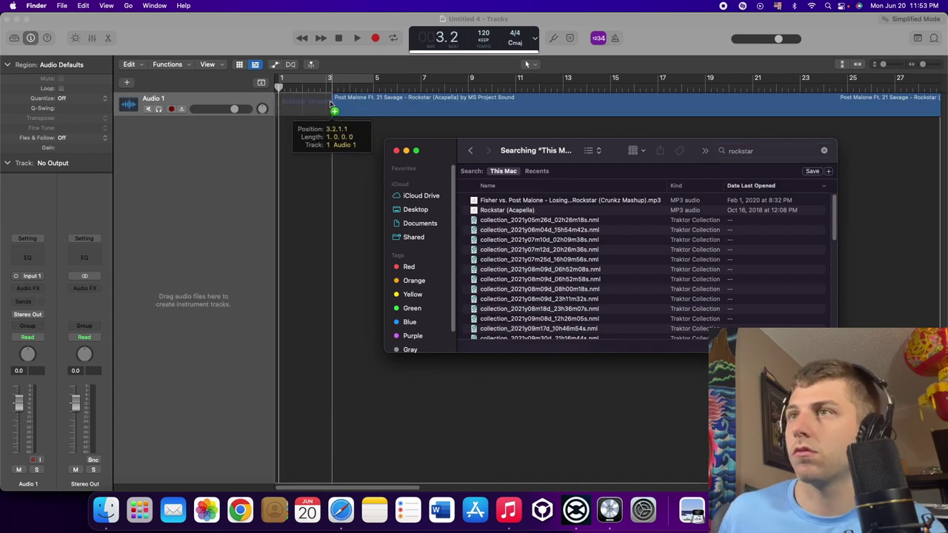
Search Finder for 'black yellow' and add the instrumental as a second track
double_click(757, 151)
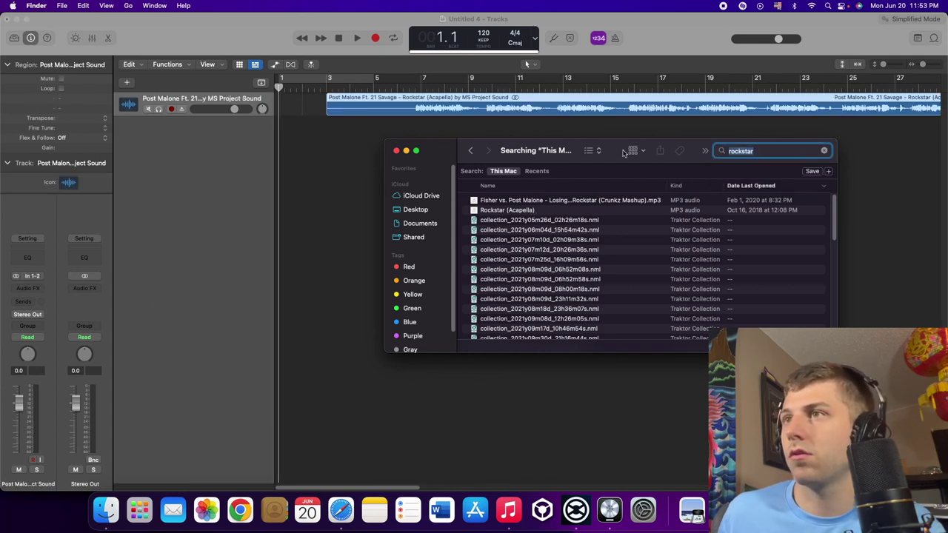
type("black yell")
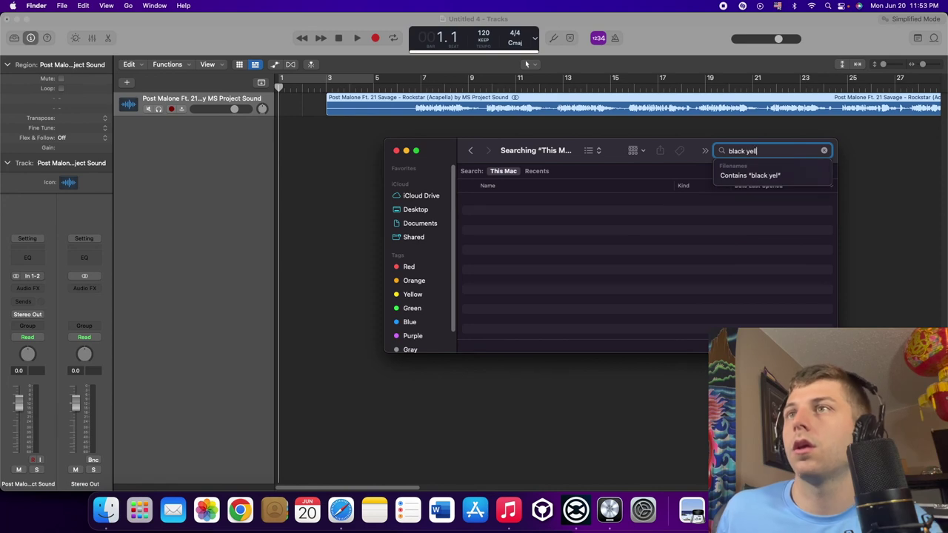
type("ow")
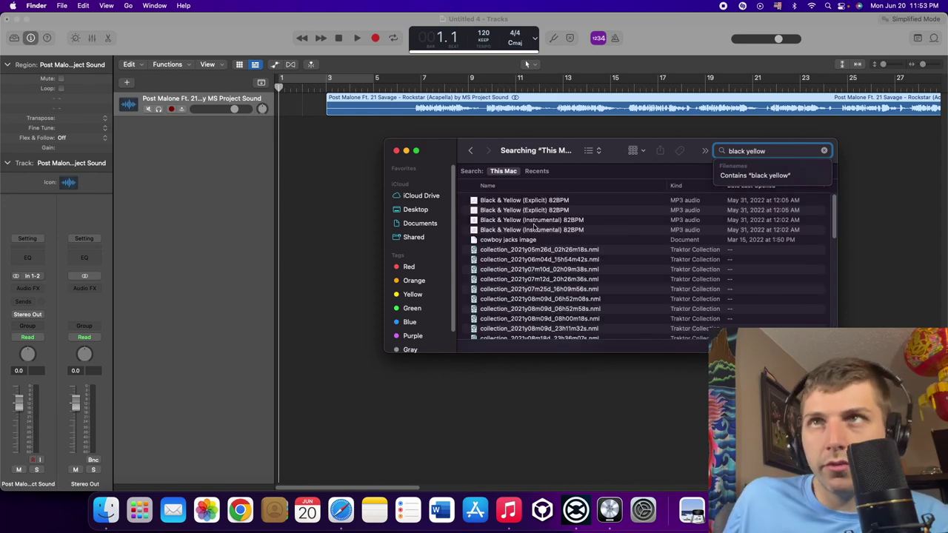
left_click_drag(519, 230, 330, 152)
left_click(406, 150)
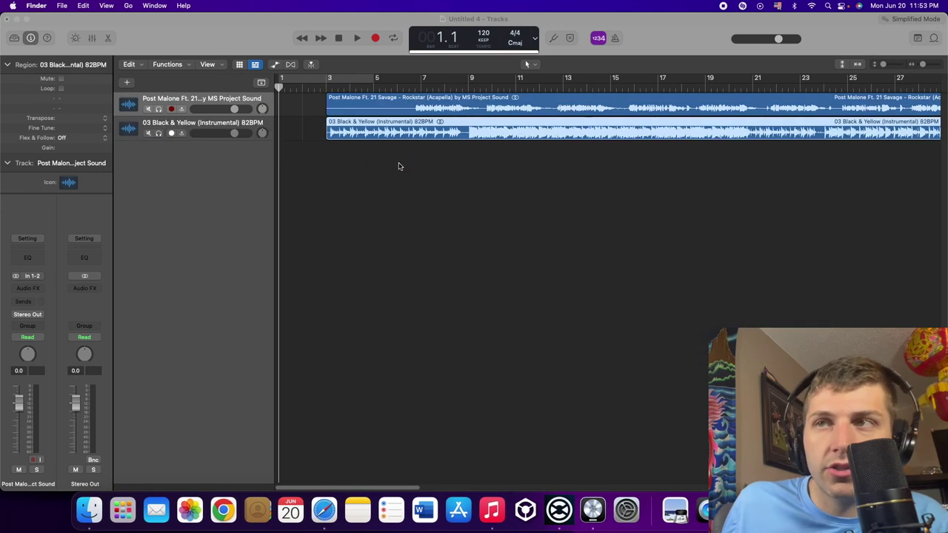
left_click(367, 127)
double_click(367, 128)
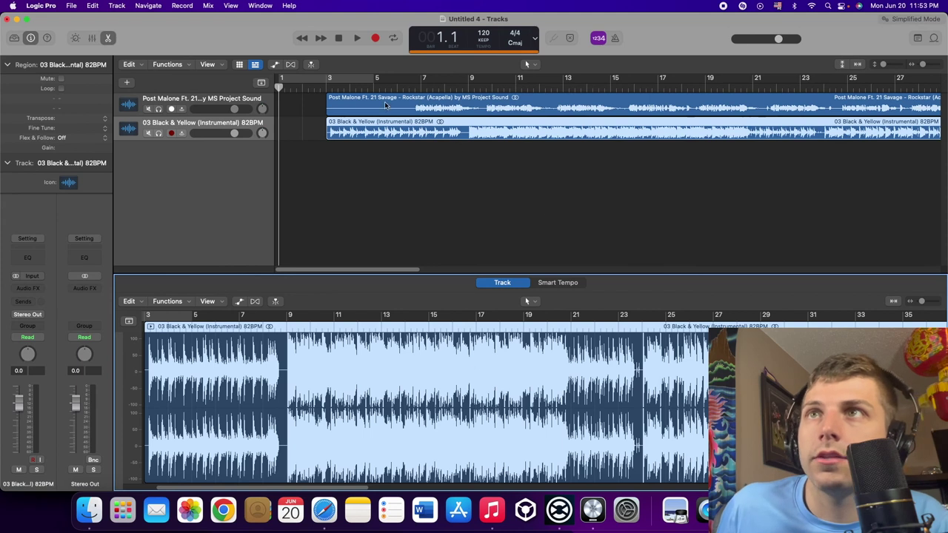
Run Smart Tempo analysis on the Black & Yellow instrumental and mark its downbeat
left_click(262, 84)
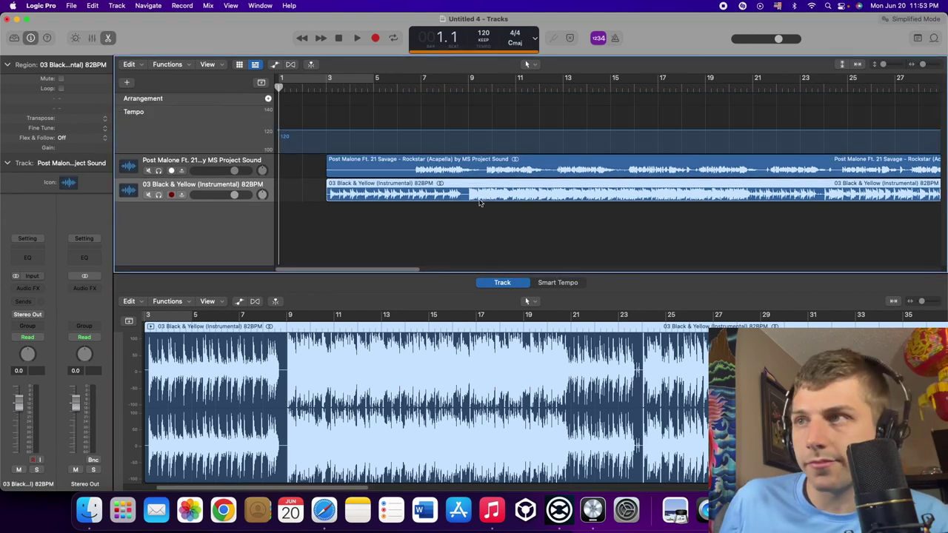
left_click(261, 83)
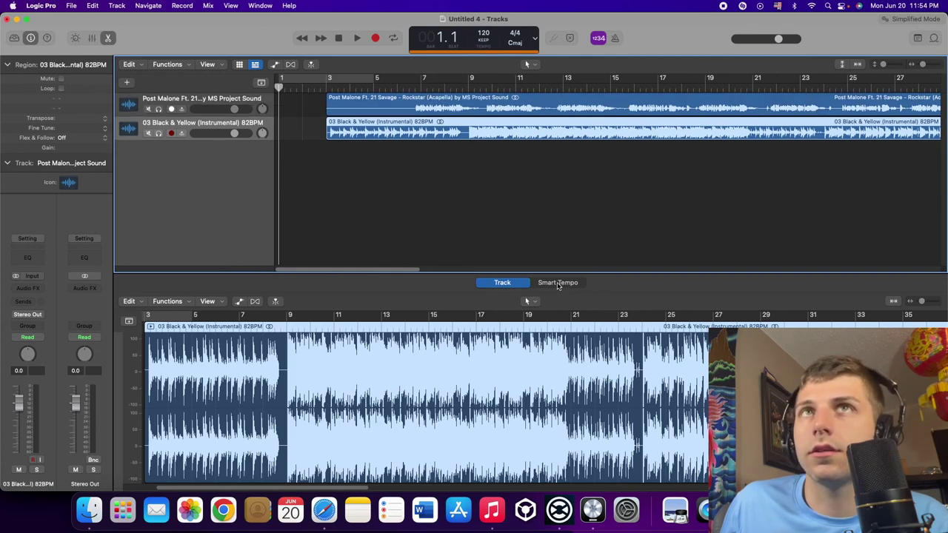
left_click(559, 282)
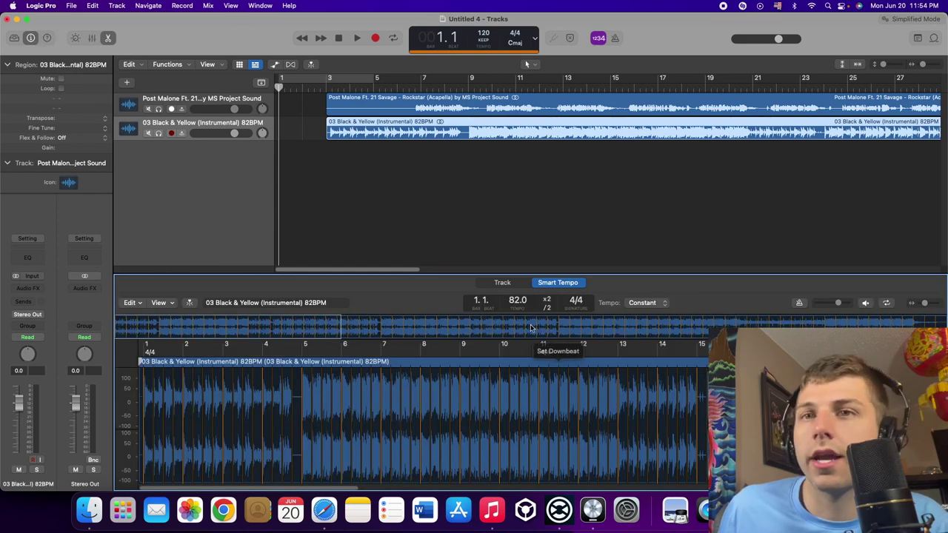
left_click(546, 351)
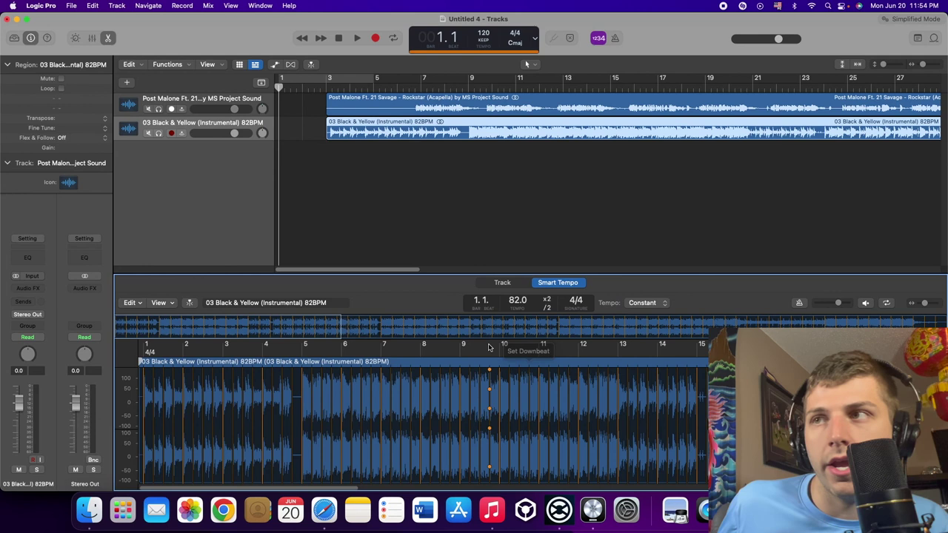
Correct the instrumental's detected tempo to 82.0 BPM
double_click(527, 299)
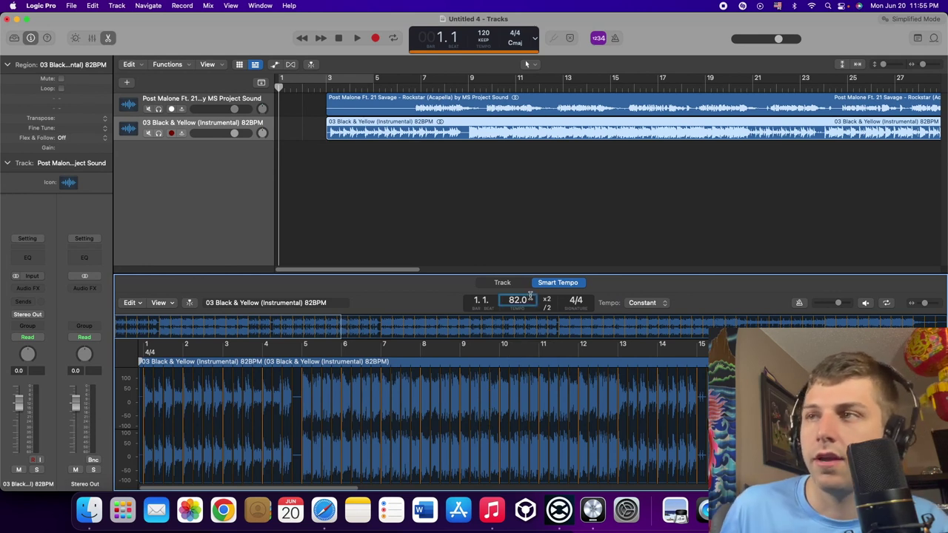
type("82.5")
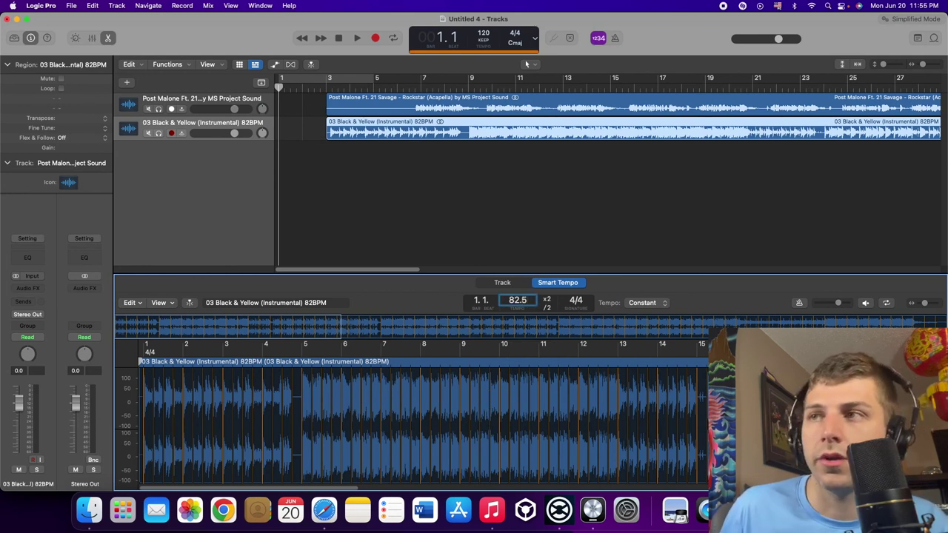
key("BackSpace")
type("0")
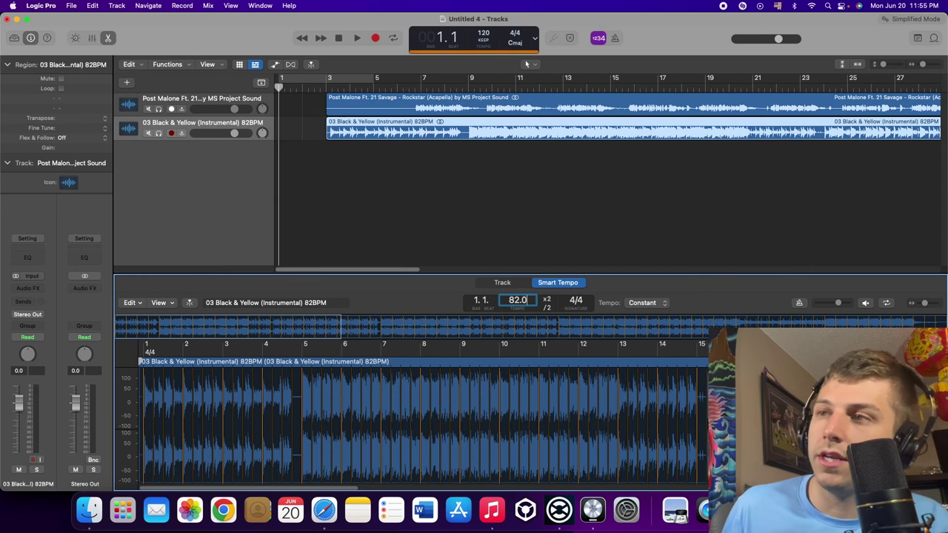
left_click(357, 289)
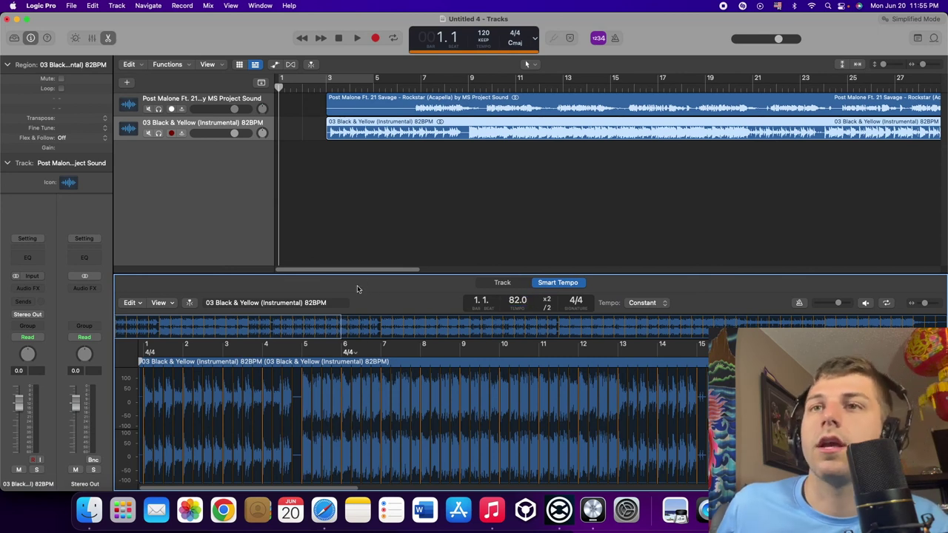
left_click(143, 304)
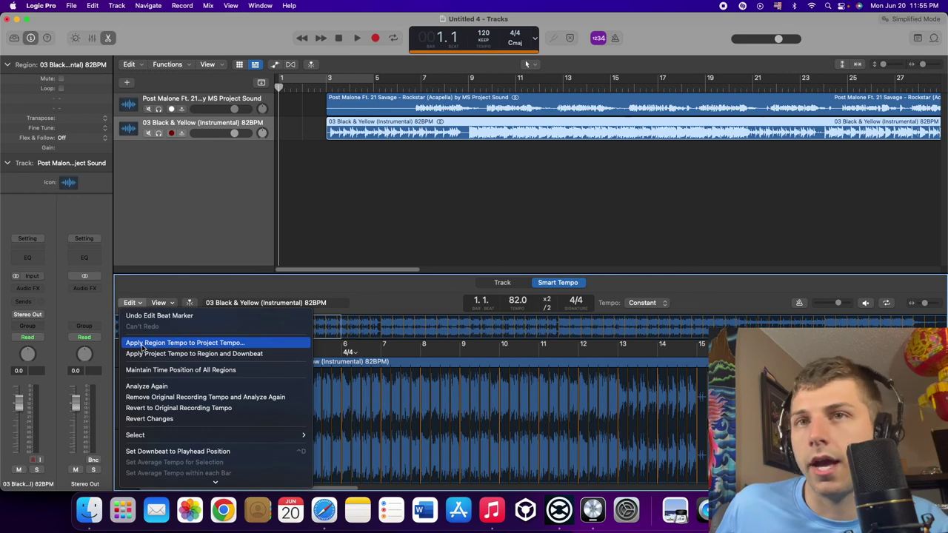
Apply the instrumental's 82 BPM region tempo to the project tempo, replacing 120 BPM
left_click(143, 344)
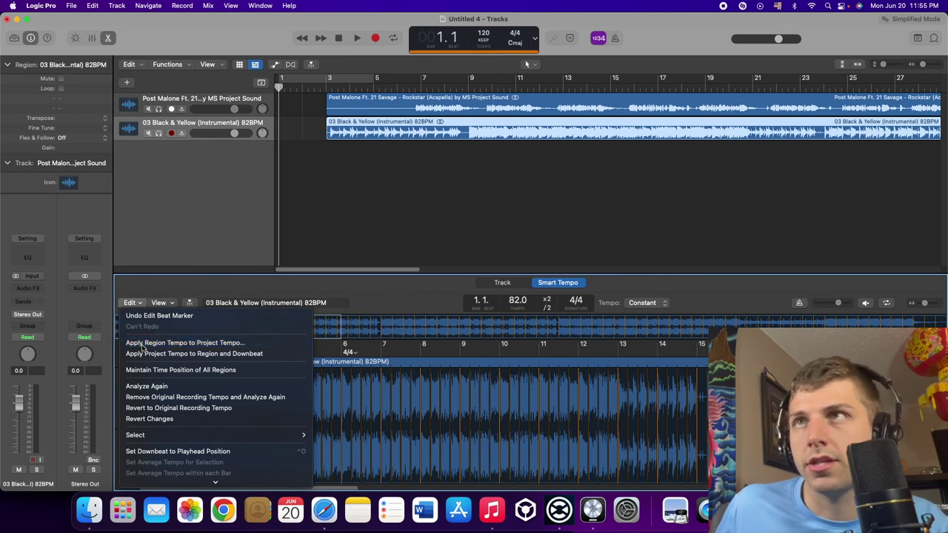
left_click(564, 192)
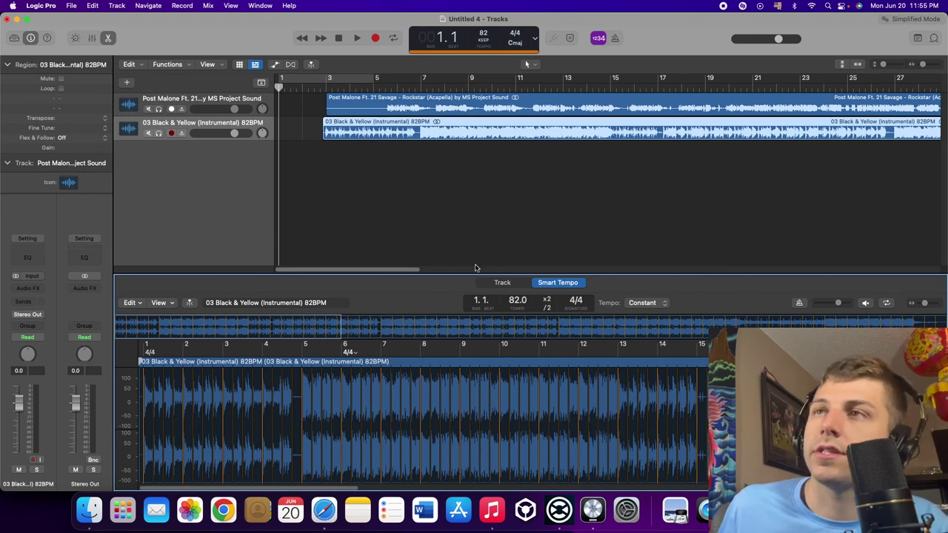
left_click(260, 82)
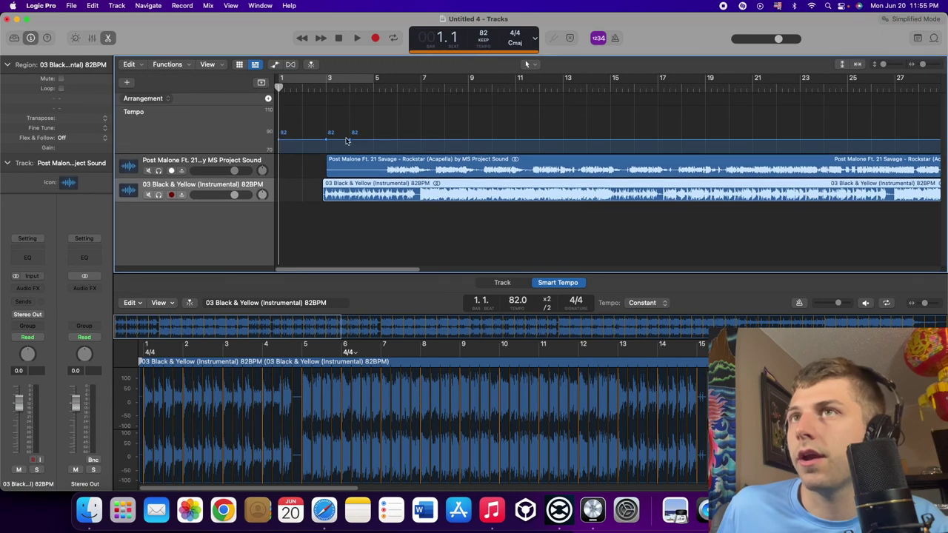
left_click(922, 64)
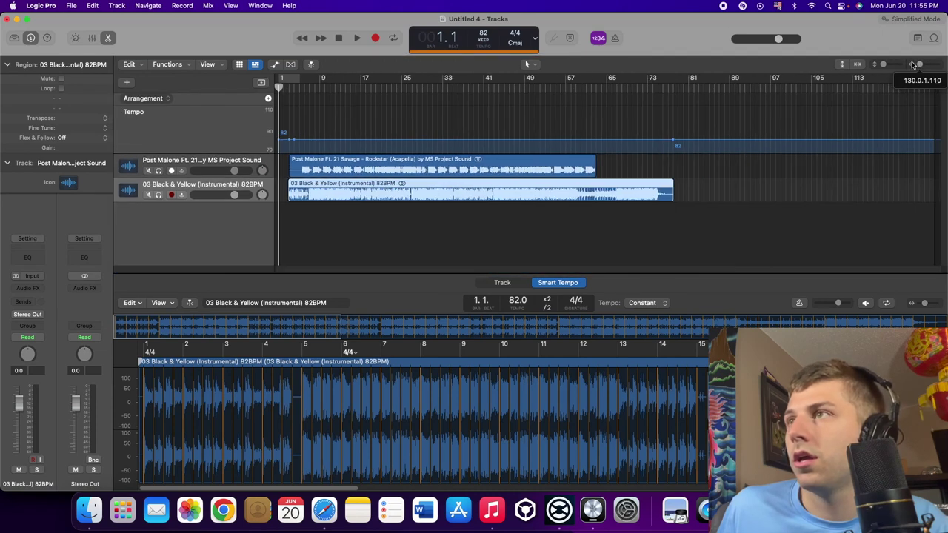
Analyse the Rockstar acapella and conform it to the 82 BPM project tempo and downbeat
left_click(371, 161)
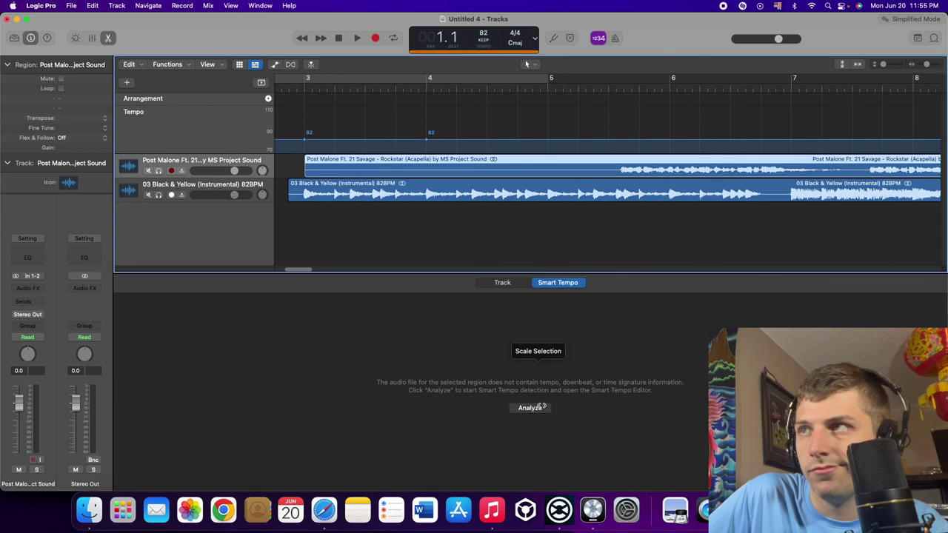
left_click(541, 407)
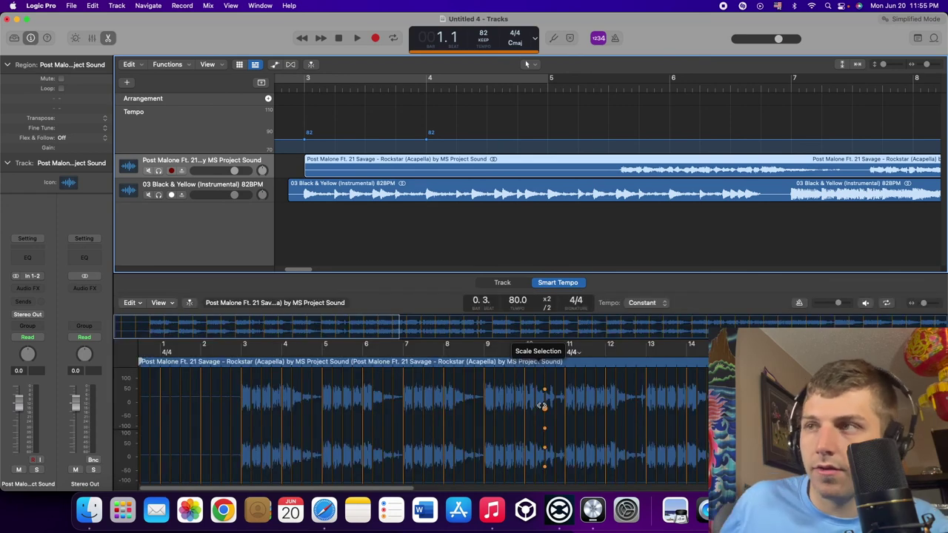
left_click(130, 302)
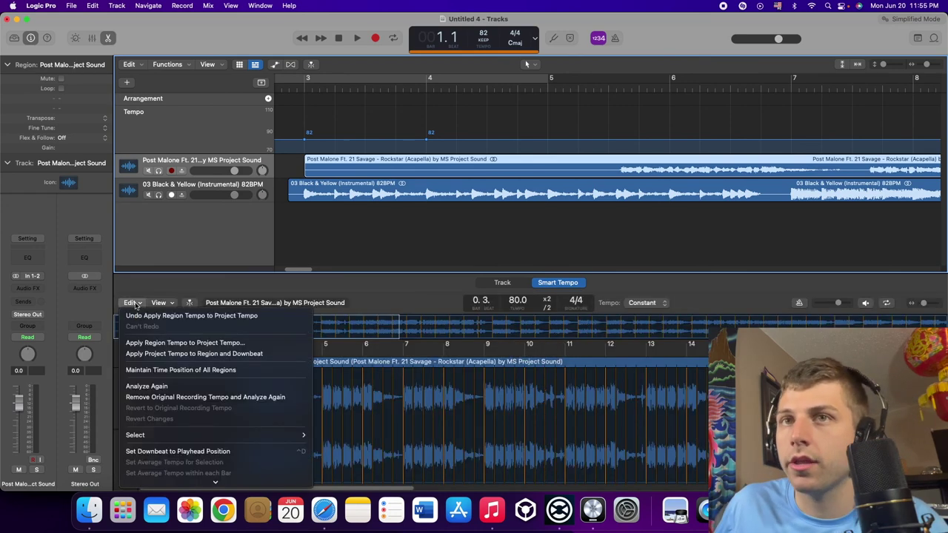
left_click(159, 355)
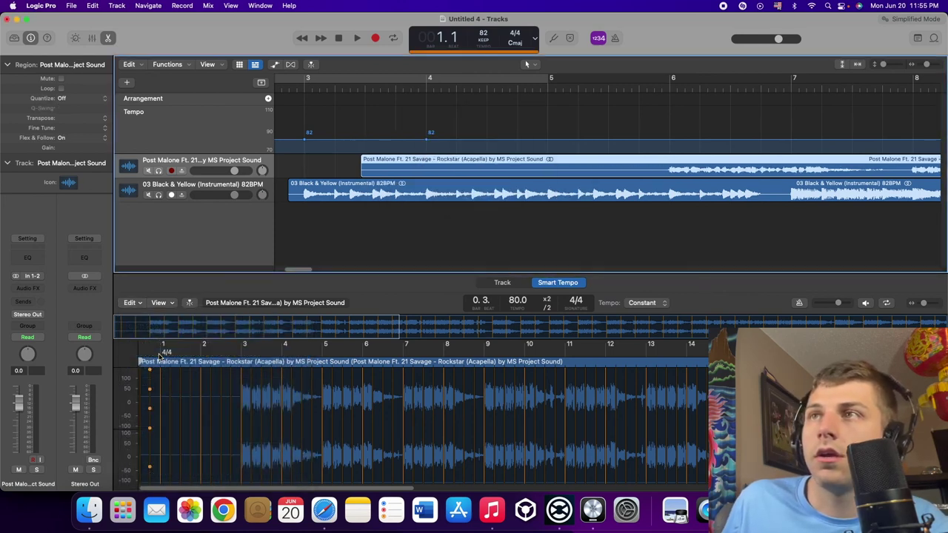
left_click(499, 285)
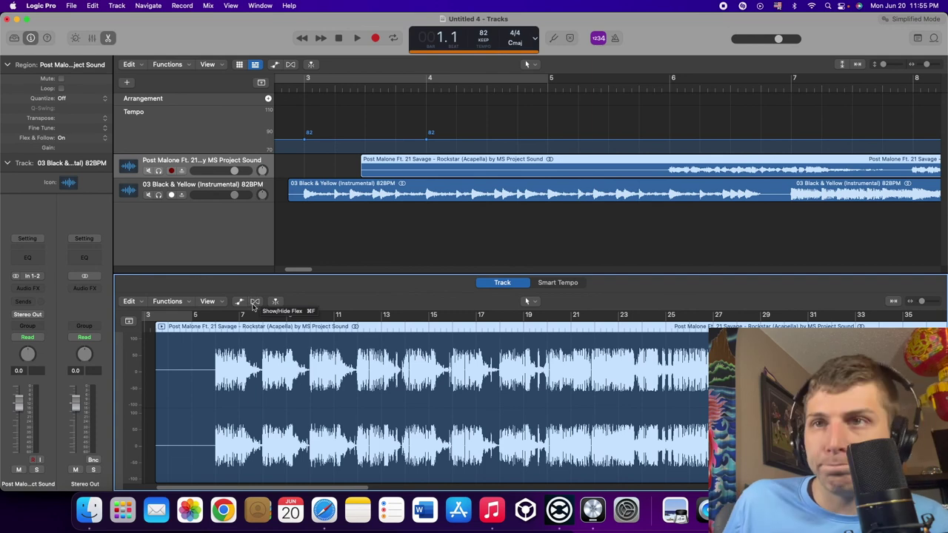
Enable Flex Time in Polyphonic mode on the Rockstar acapella, then return to Smart Tempo
left_click(254, 302)
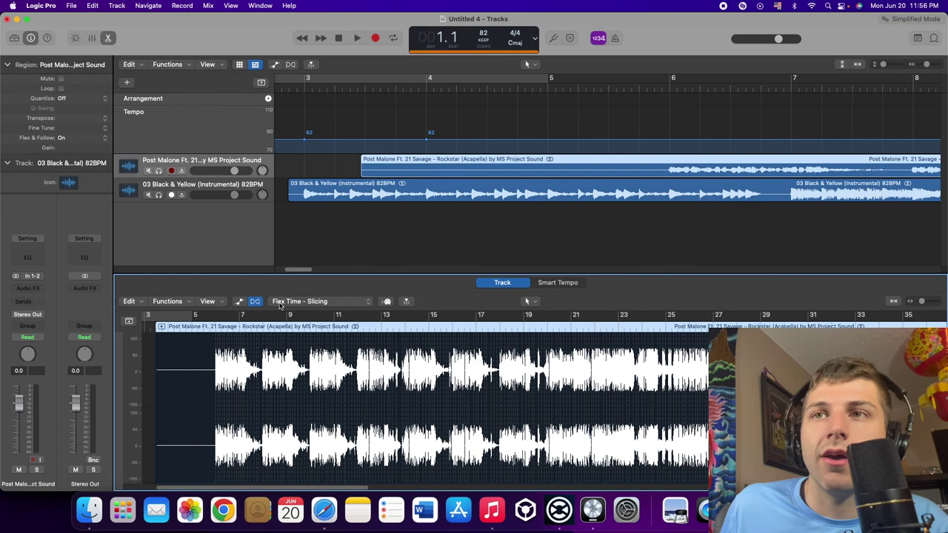
left_click(280, 304)
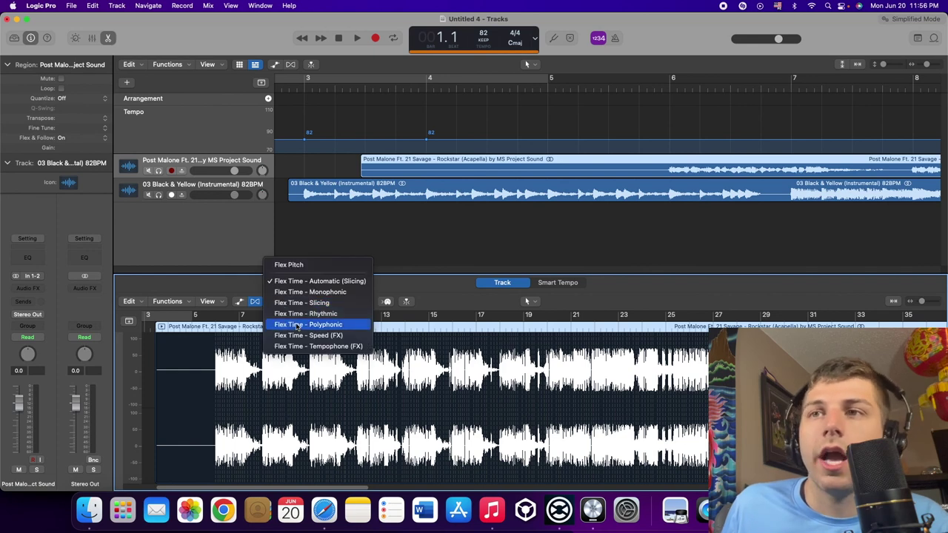
left_click(295, 325)
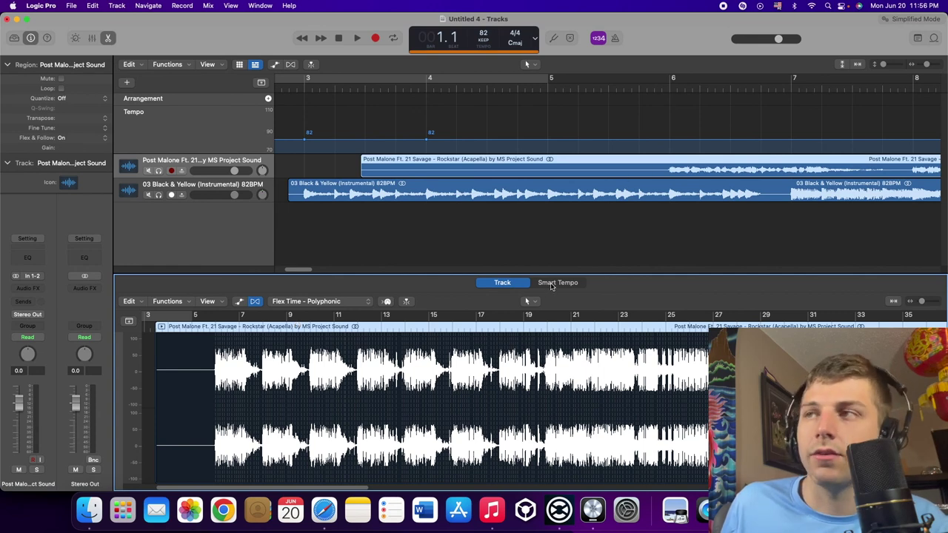
left_click(551, 285)
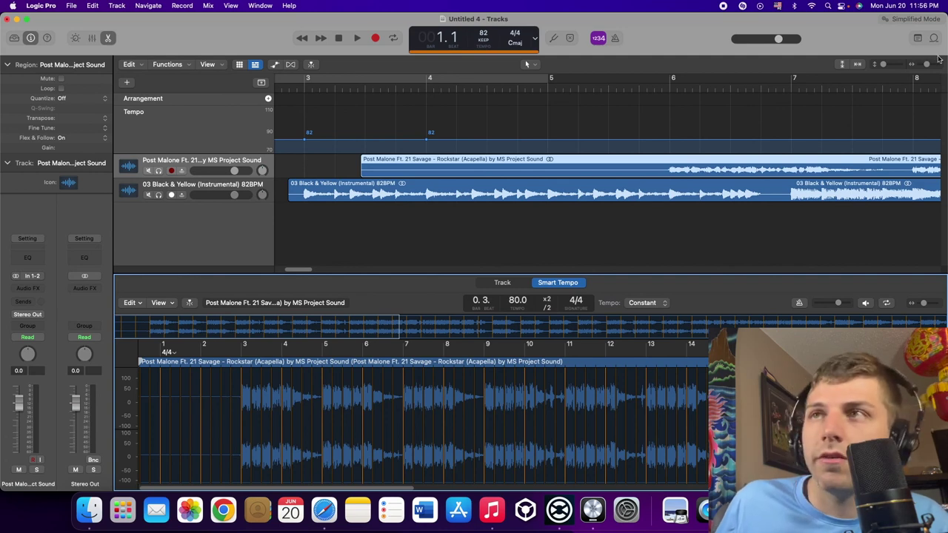
Shift the Rockstar acapella to start near bar 5, then drag its downbeat marker later
left_click_drag(927, 63, 925, 65)
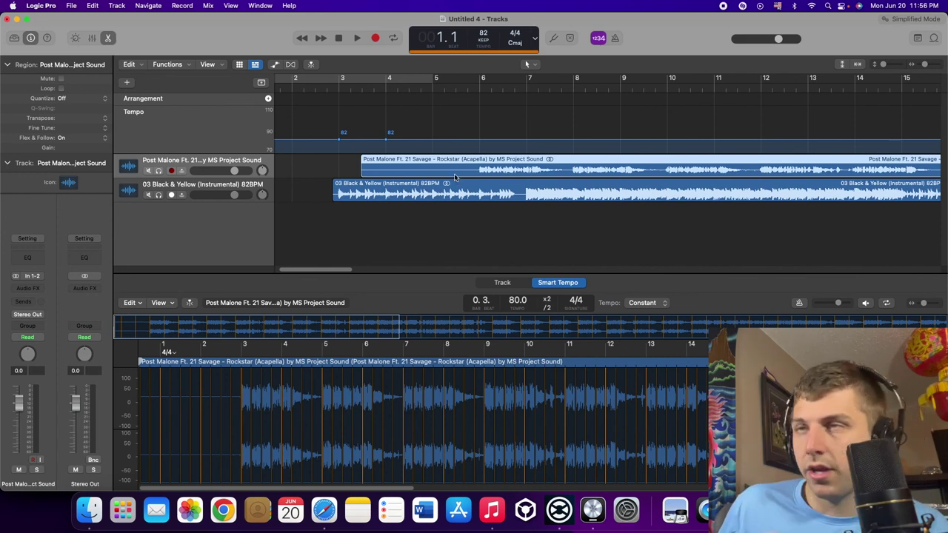
left_click_drag(460, 166, 542, 167)
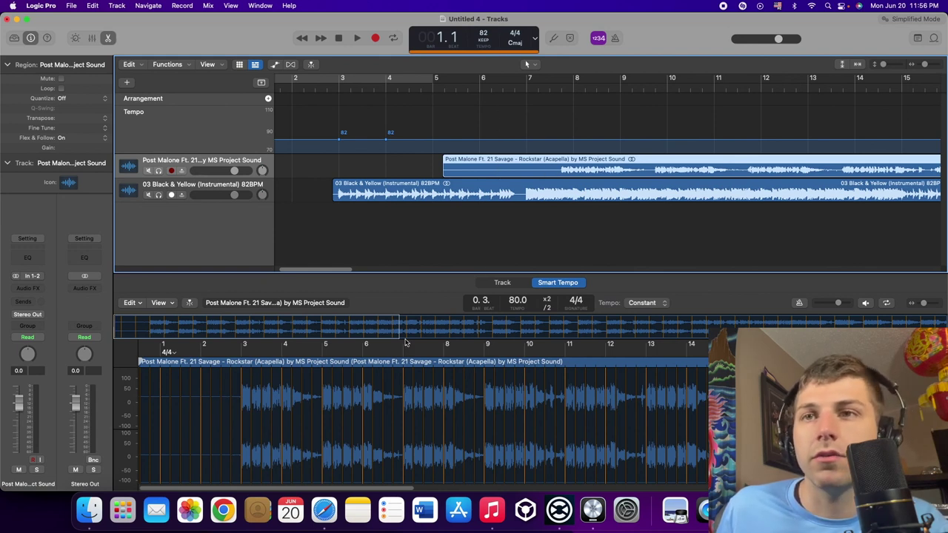
left_click_drag(250, 382, 241, 385)
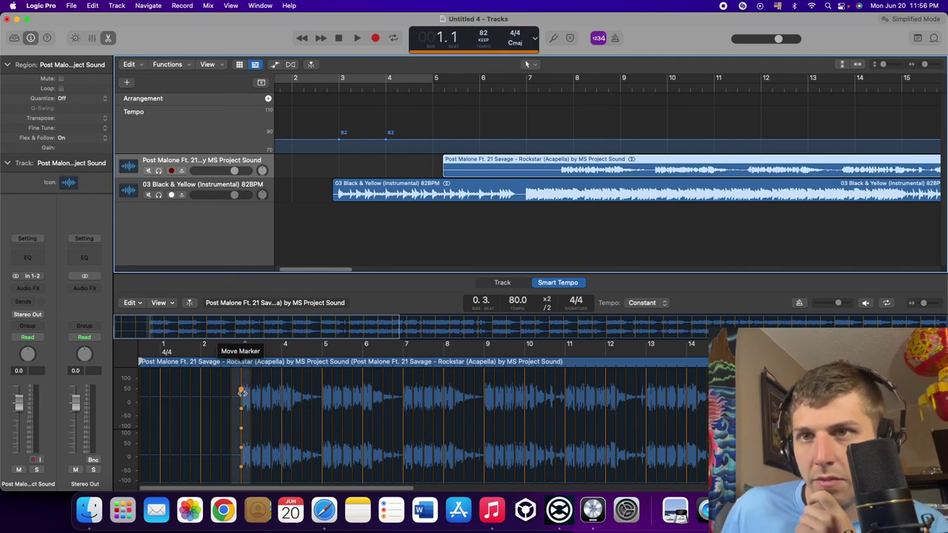
left_click_drag(240, 391, 230, 391)
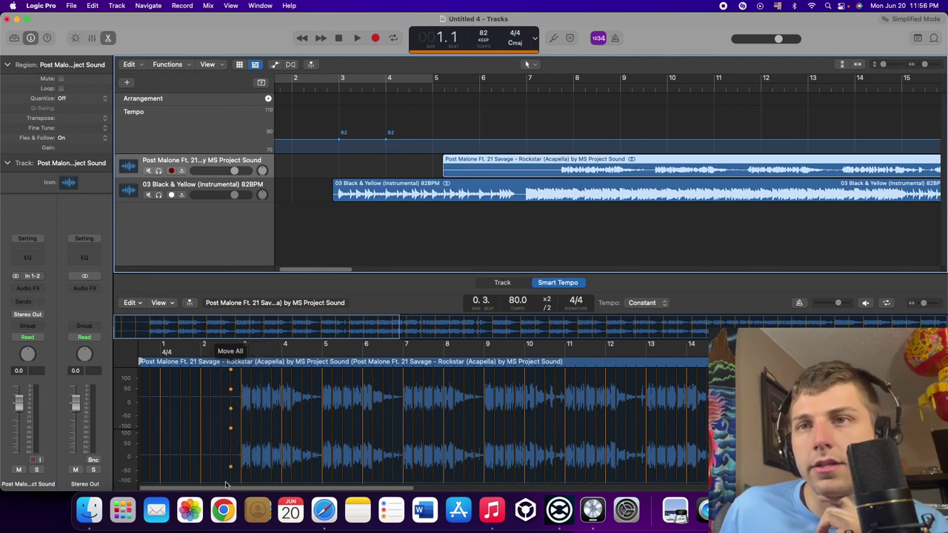
left_click_drag(231, 447, 241, 448)
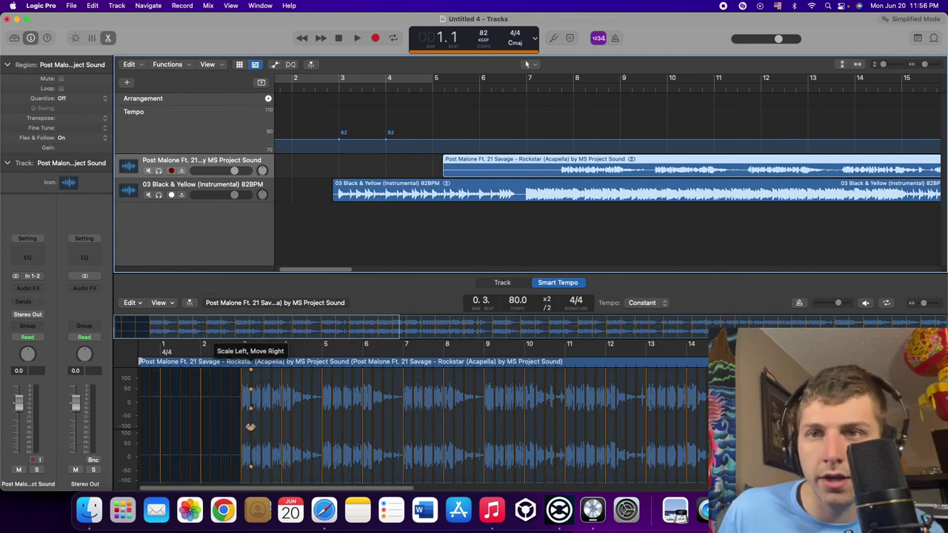
left_click_drag(241, 448, 248, 447)
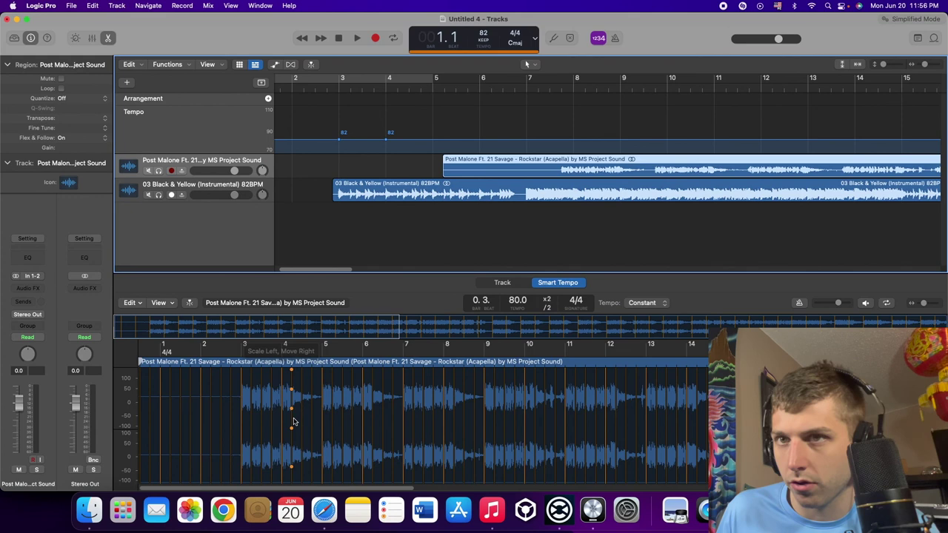
mouse_move(251, 399)
left_mouse_down()
mouse_move(241, 373)
mouse_move(251, 374)
left_mouse_up()
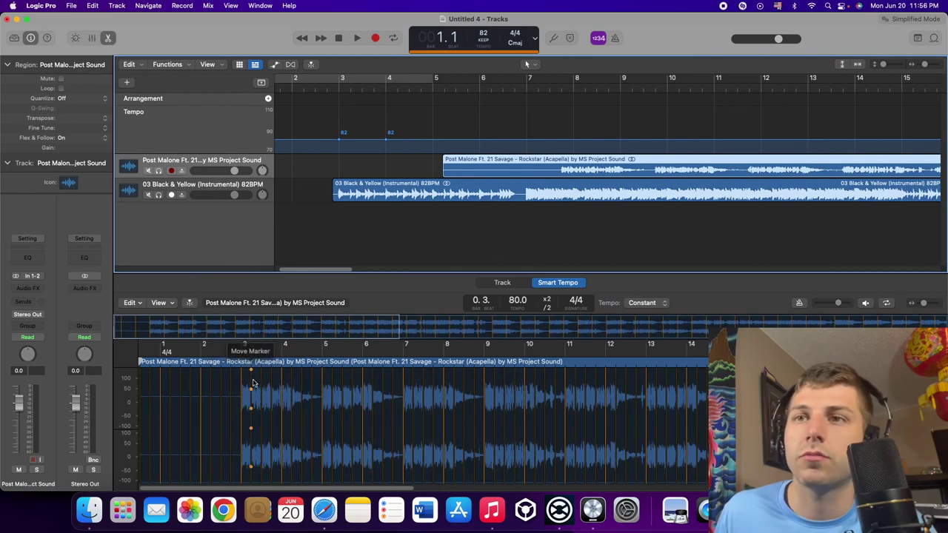
mouse_move(250, 380)
left_mouse_down()
mouse_move(279, 400)
mouse_move(251, 396)
mouse_move(291, 400)
left_mouse_up()
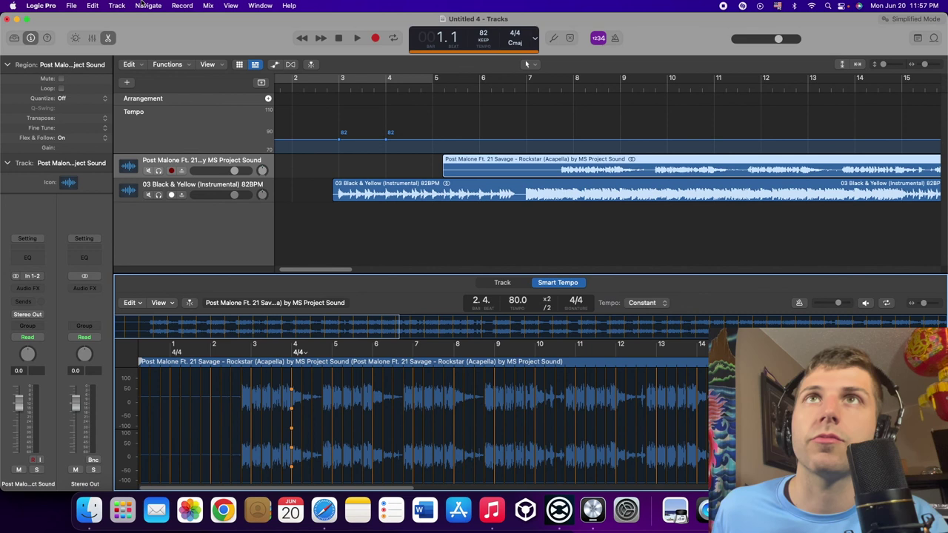
Undo the beat marker edit and play the mashup from bar 5 to around bar 11
left_click(74, 6)
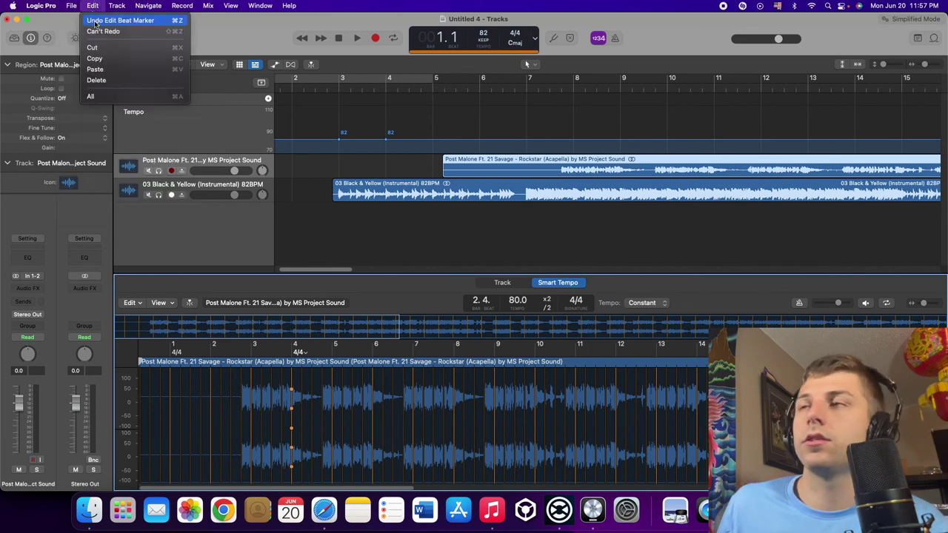
left_click(97, 21)
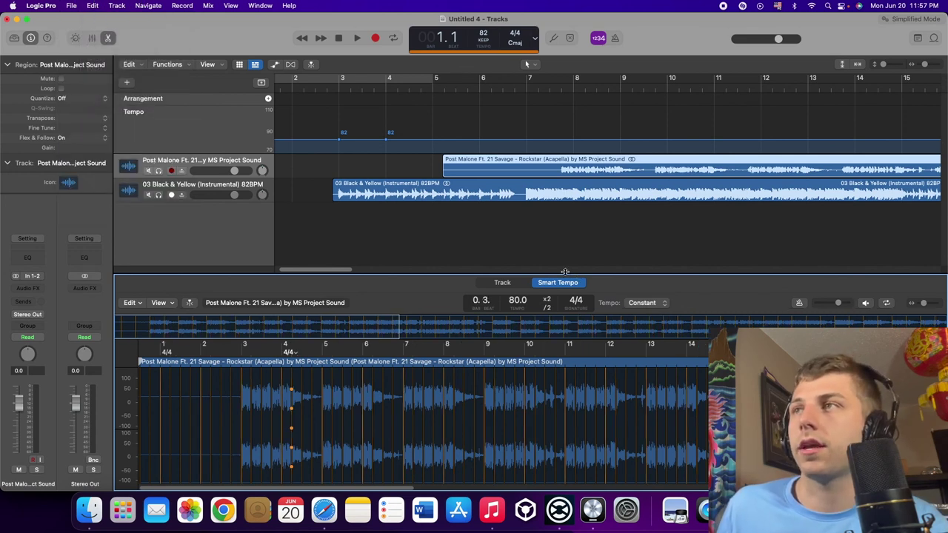
left_click(457, 88)
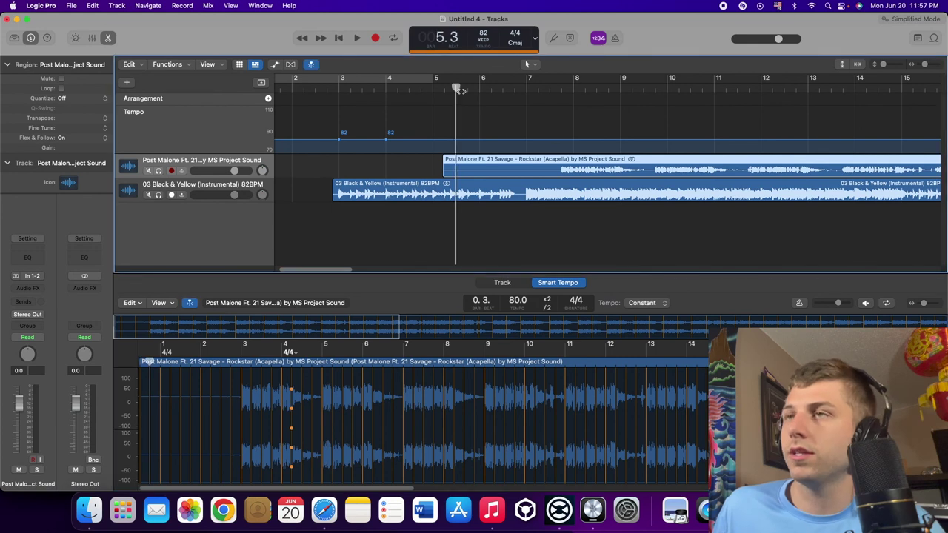
key("space")
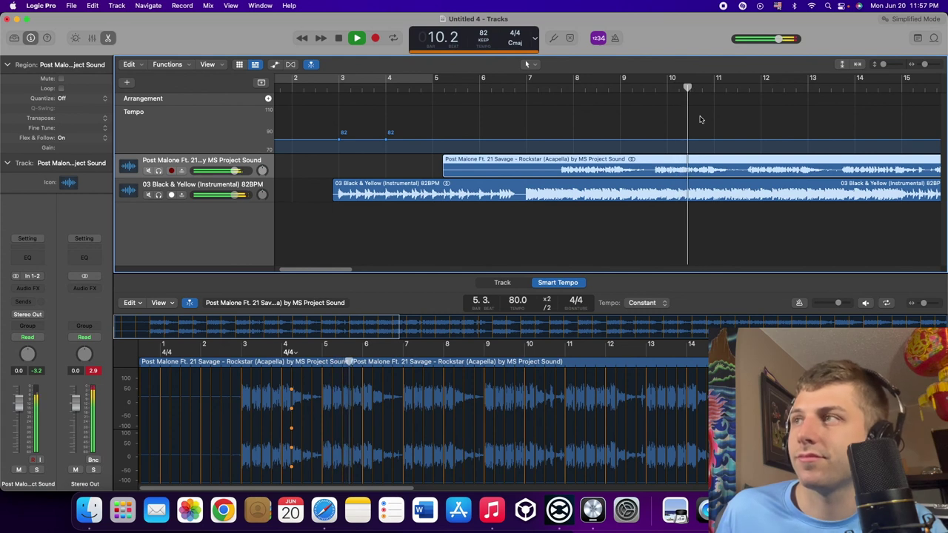
key("space")
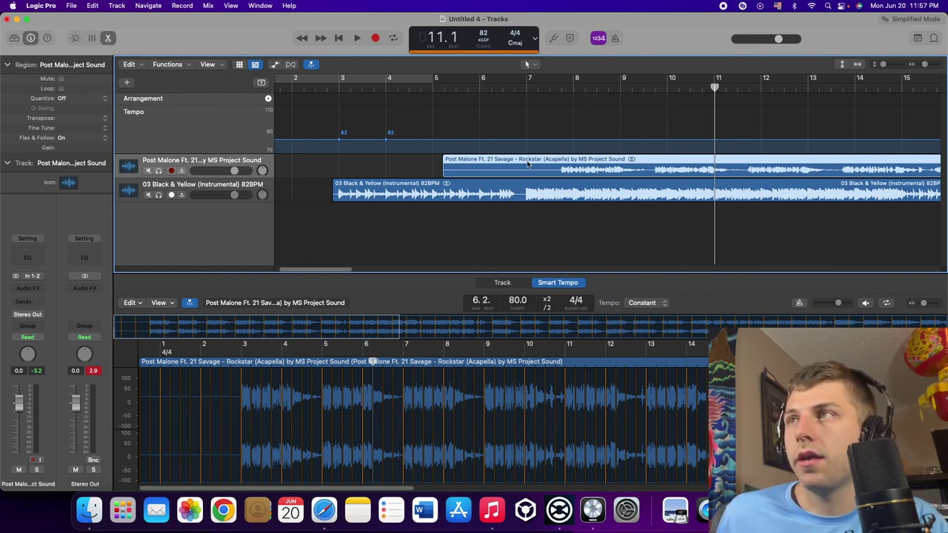
Select the Black & Yellow region and show its volume automation lane
left_click(373, 198)
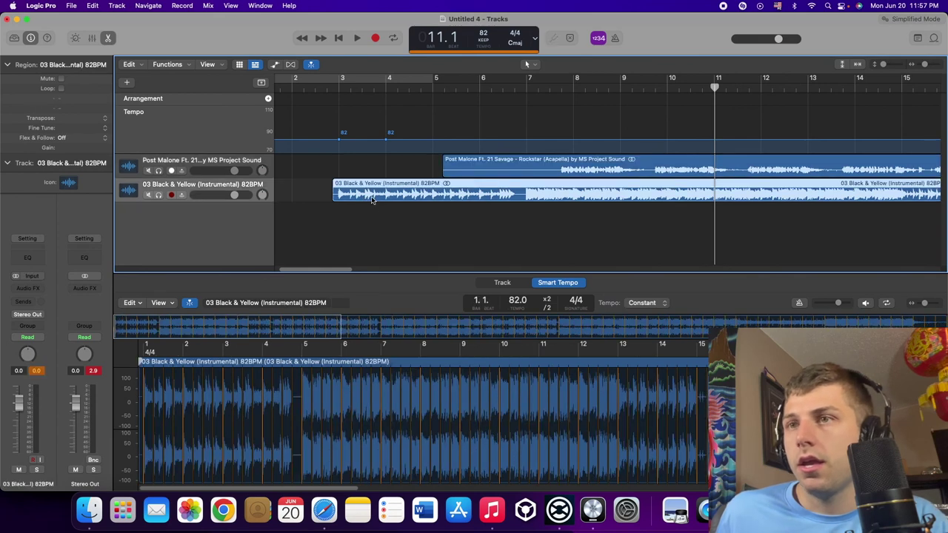
left_click(510, 285)
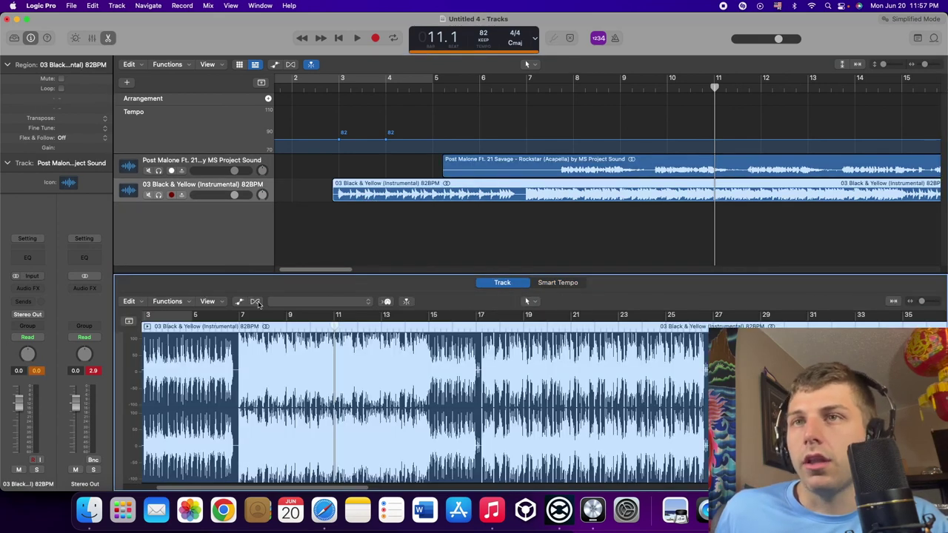
left_click(239, 301)
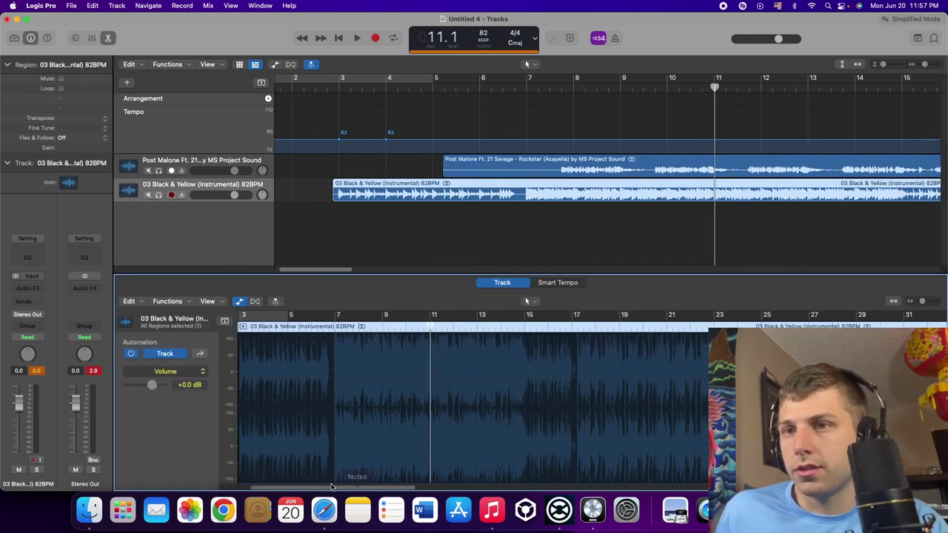
scroll(370, 433, "left", 3)
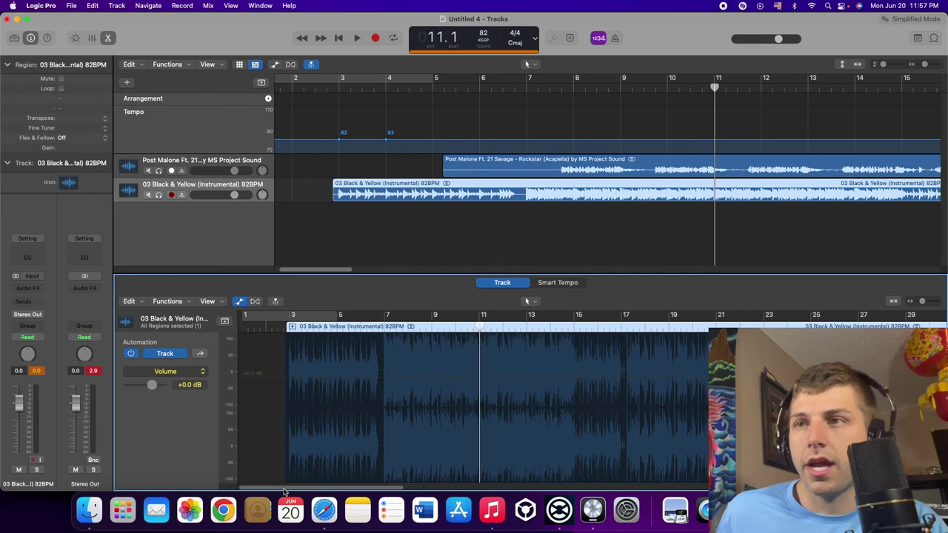
Add a Black & Yellow volume automation point just before bar 7 at -0.2 dB
left_click(381, 380)
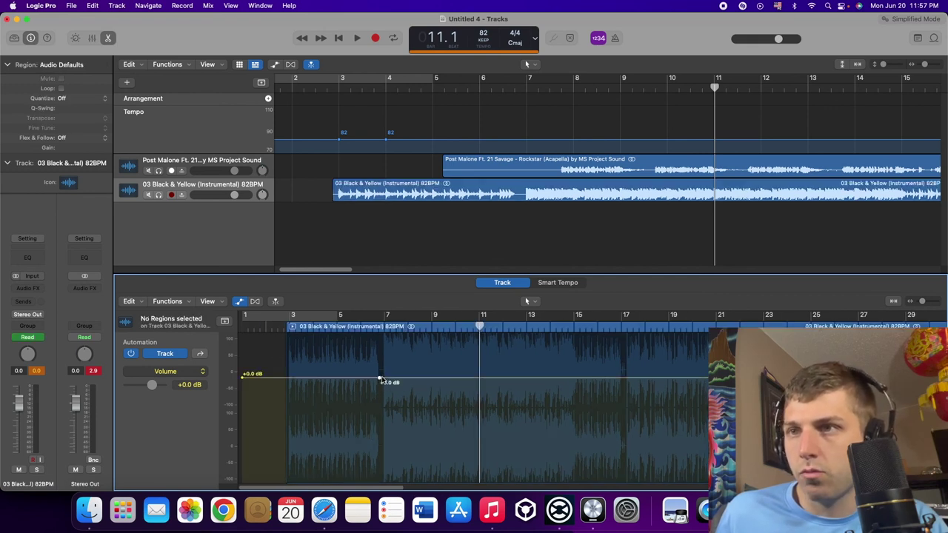
left_click_drag(389, 380, 390, 380)
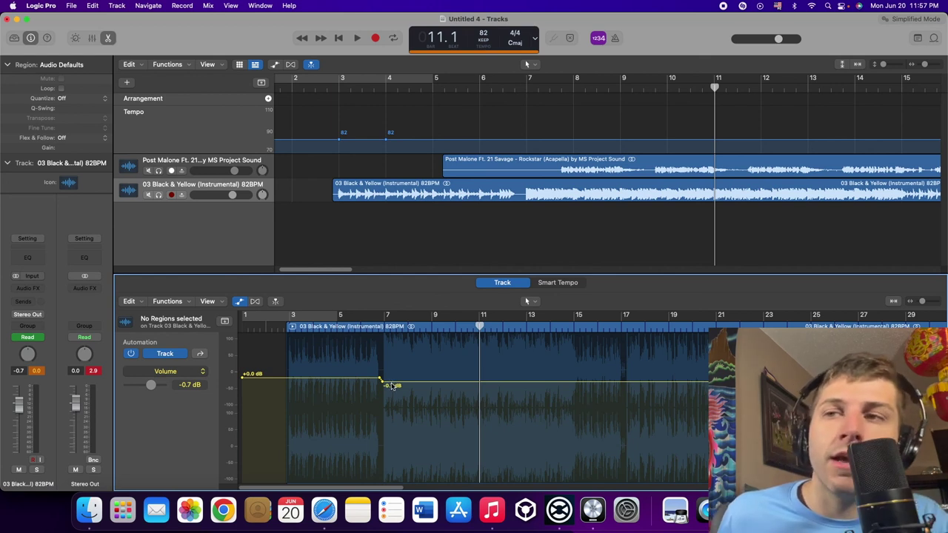
left_click(396, 384)
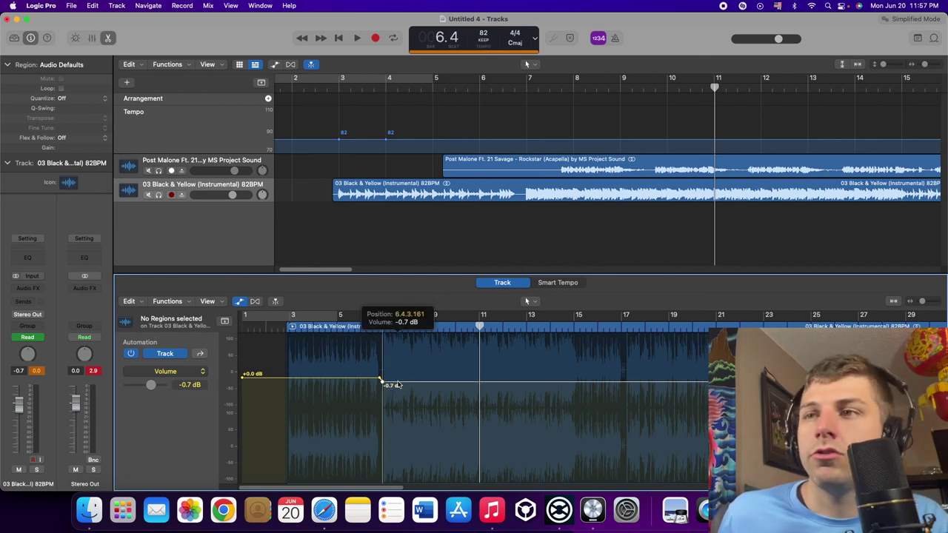
left_click_drag(397, 385, 397, 382)
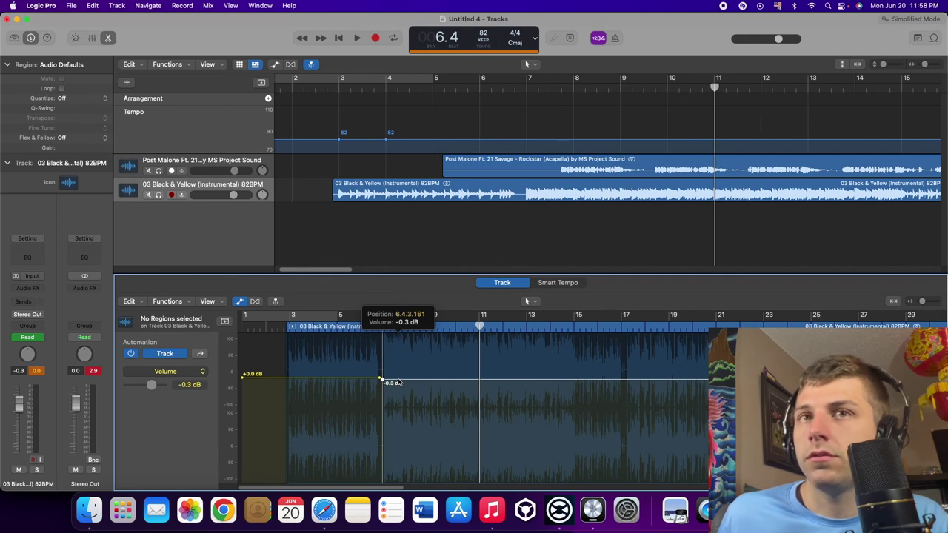
left_click_drag(398, 382, 398, 381)
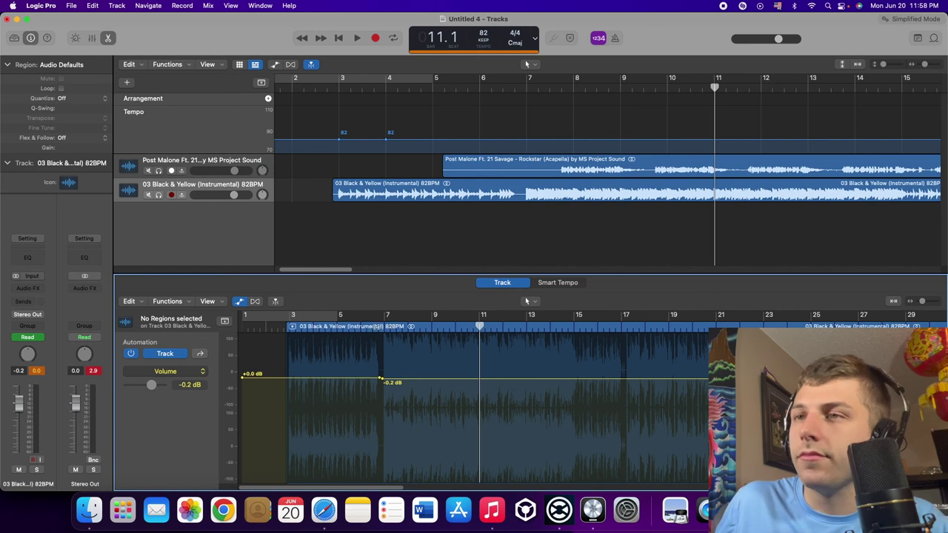
left_click_drag(377, 325, 390, 326)
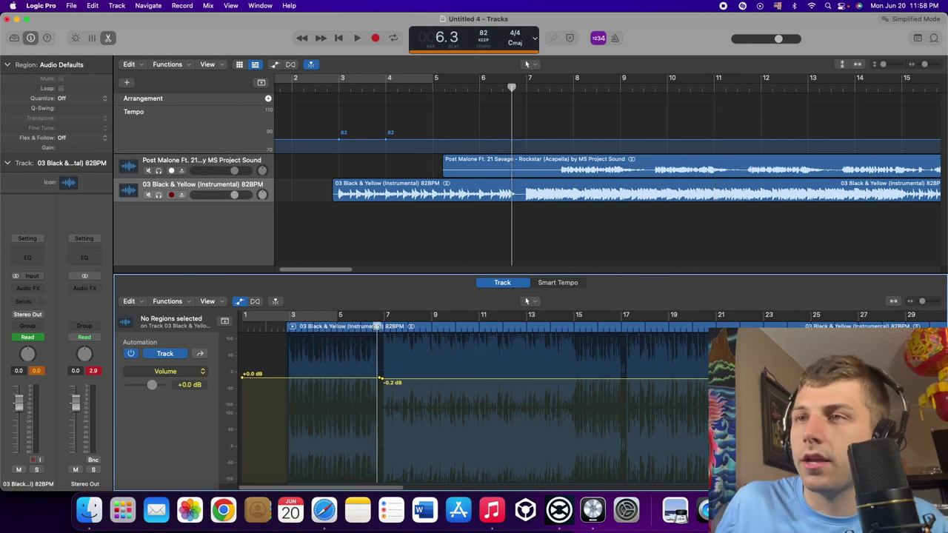
Insert a stereo Limiter on the Stereo Out with Release 2.0 ms and Lookahead 0.0 ms
left_click(88, 287)
mouse_move(83, 335)
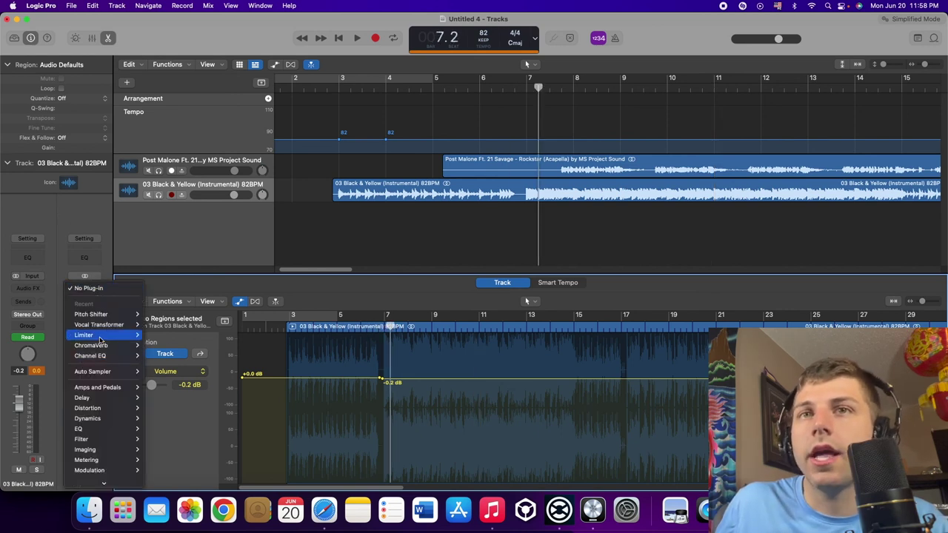
left_click(155, 336)
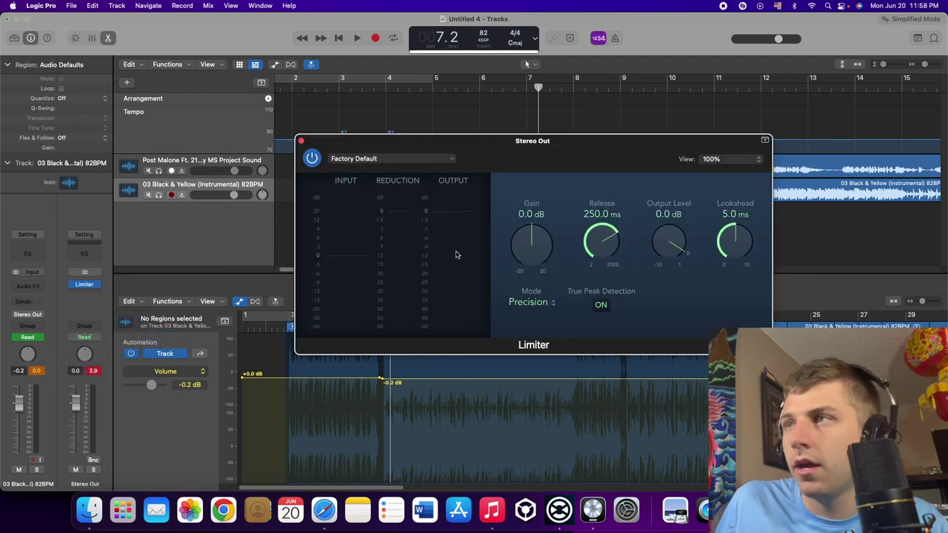
left_click_drag(601, 239, 615, 311)
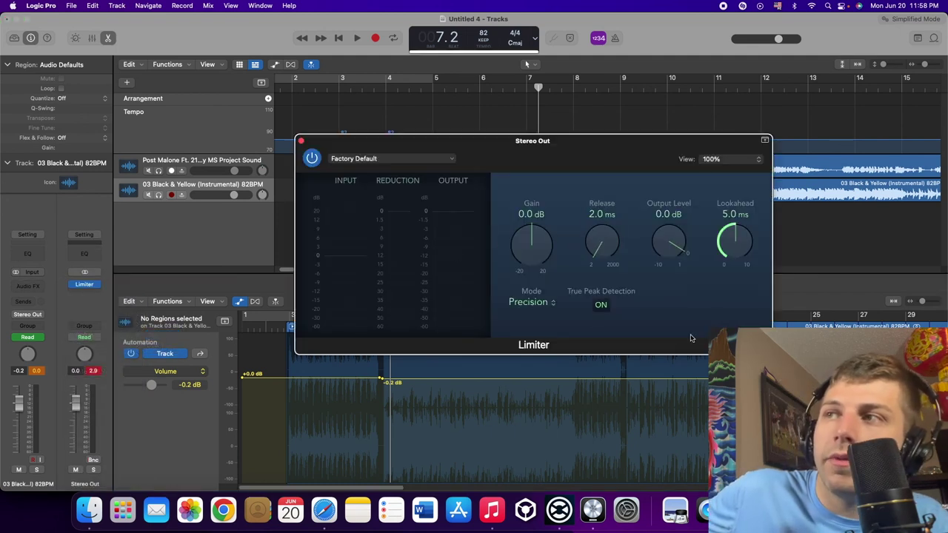
left_click_drag(721, 235, 722, 282)
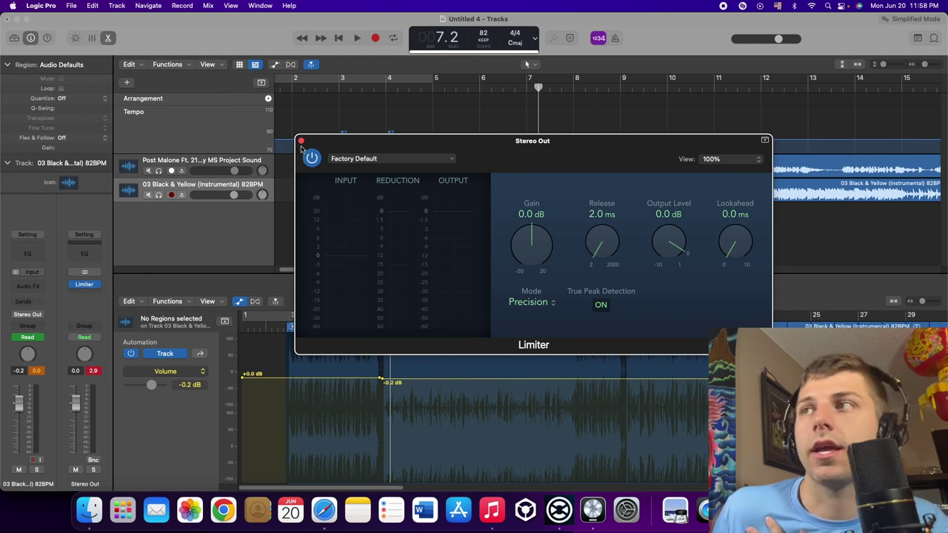
left_click_drag(599, 213, 654, 80)
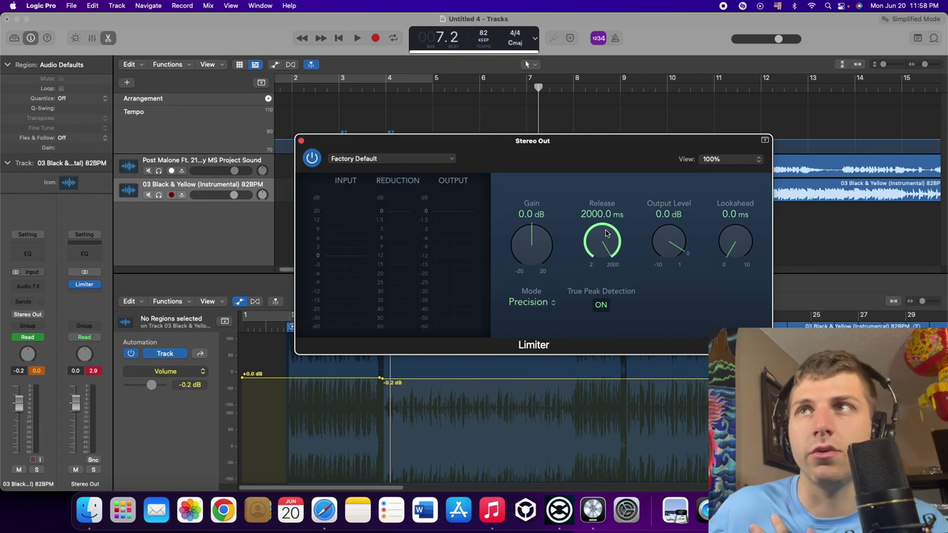
left_click_drag(605, 234, 605, 296)
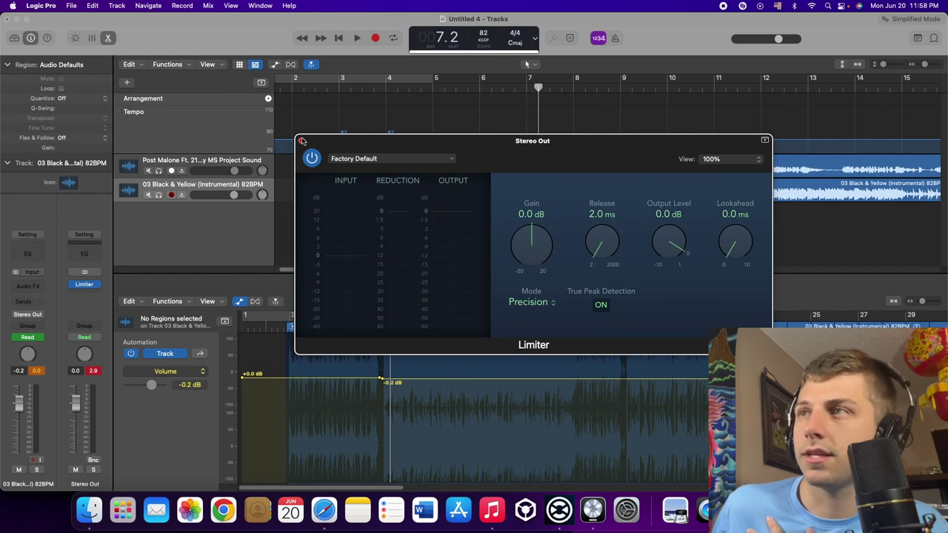
Close the limiter and play the mashup from around bar 6
left_click(301, 140)
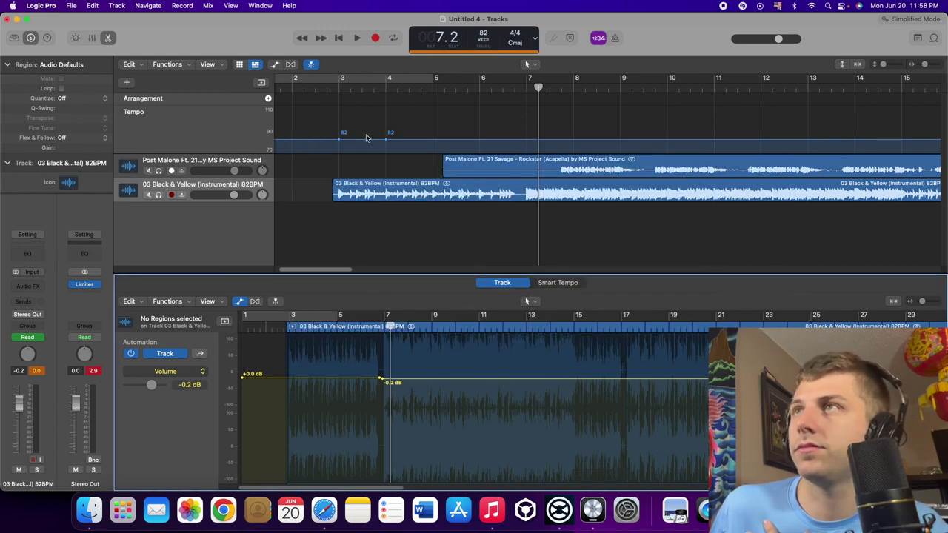
left_click(421, 89)
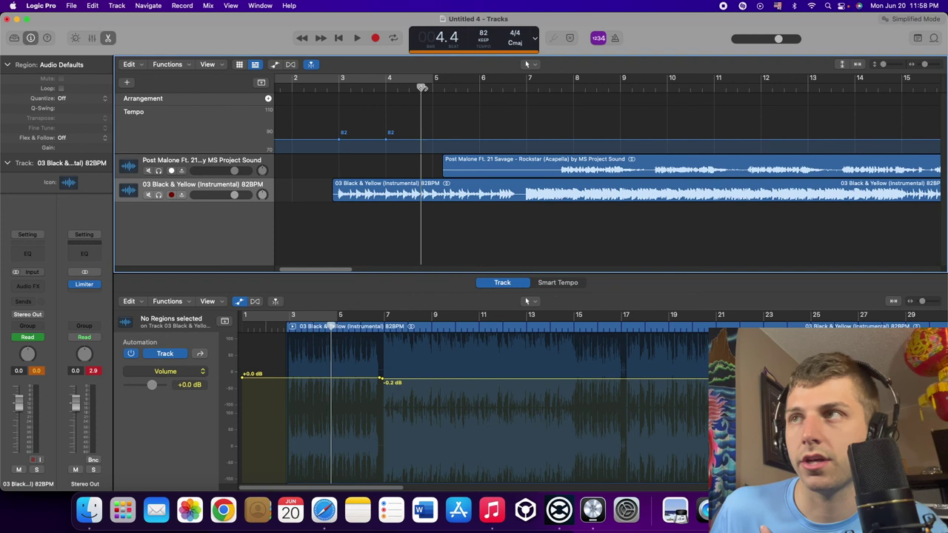
left_click(521, 86)
key("space")
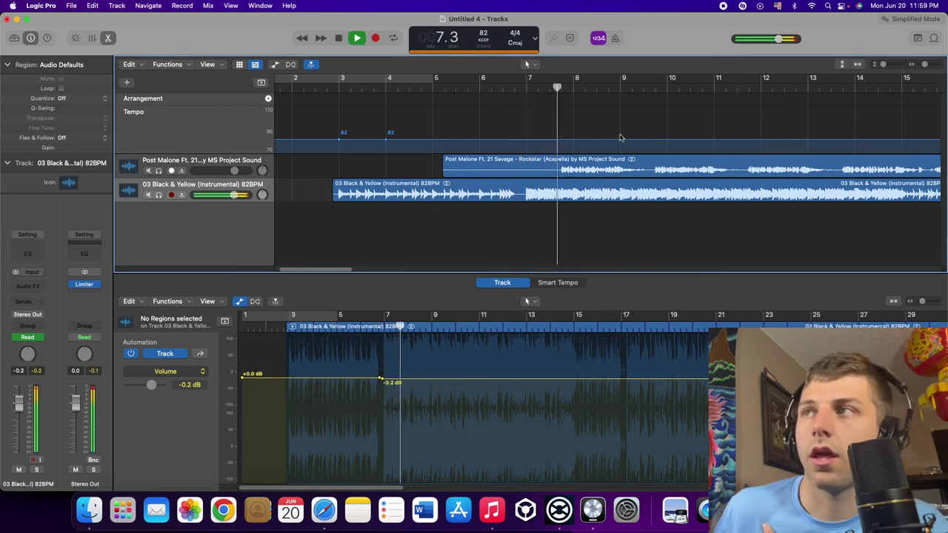
Raise the Rockstar acapella volume to +1.3 dB, stop playback, and zoom out
left_click(482, 167)
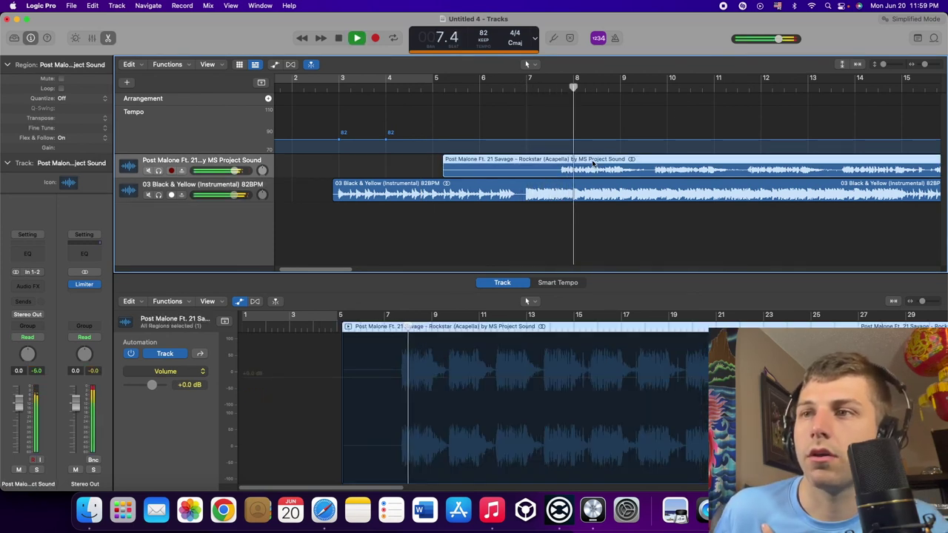
left_click(393, 378)
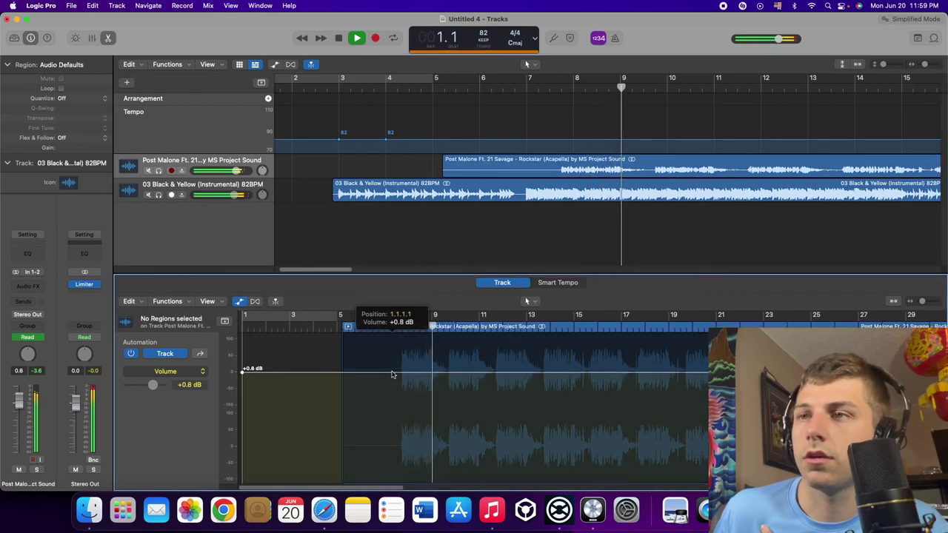
left_click_drag(393, 377, 392, 371)
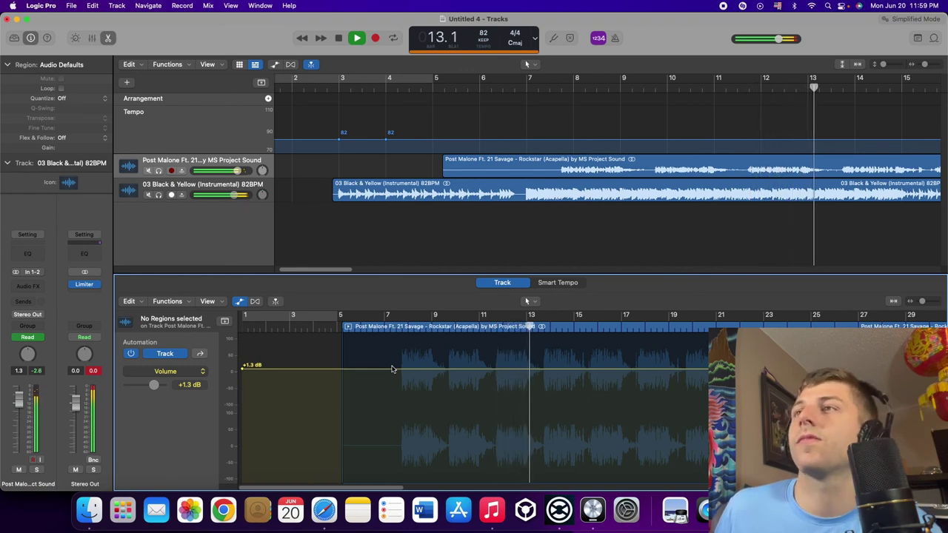
key("space")
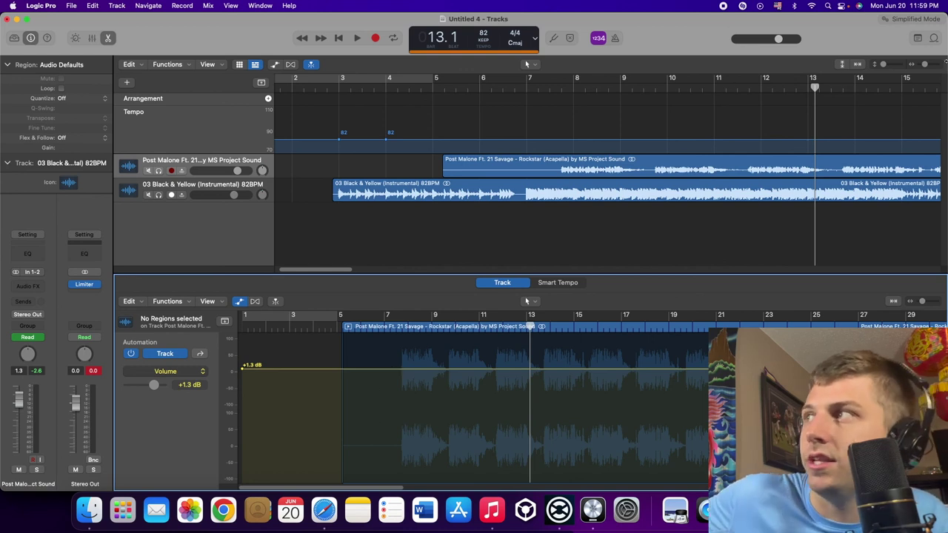
left_click(915, 67)
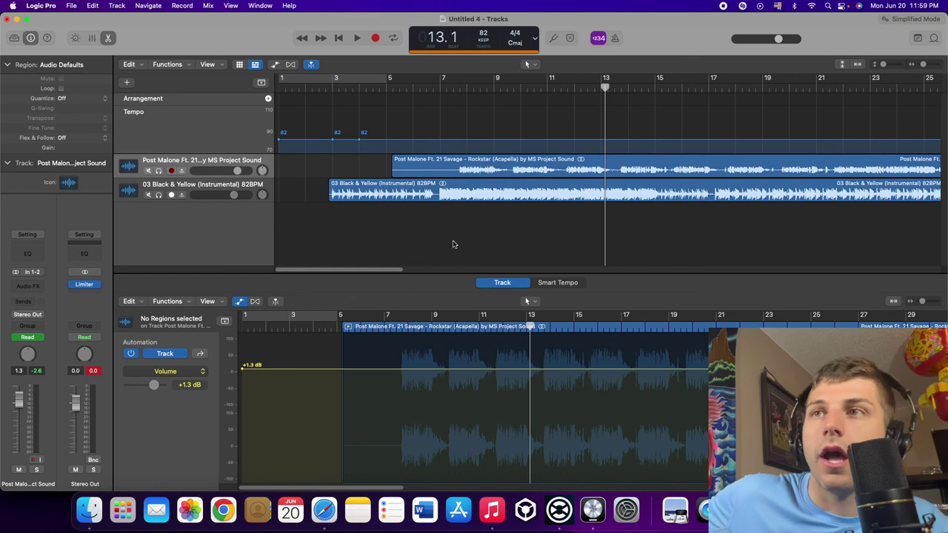
Hide the arrangement and tempo tracks and zoom out to show both regions in full
left_click_drag(384, 272, 387, 274)
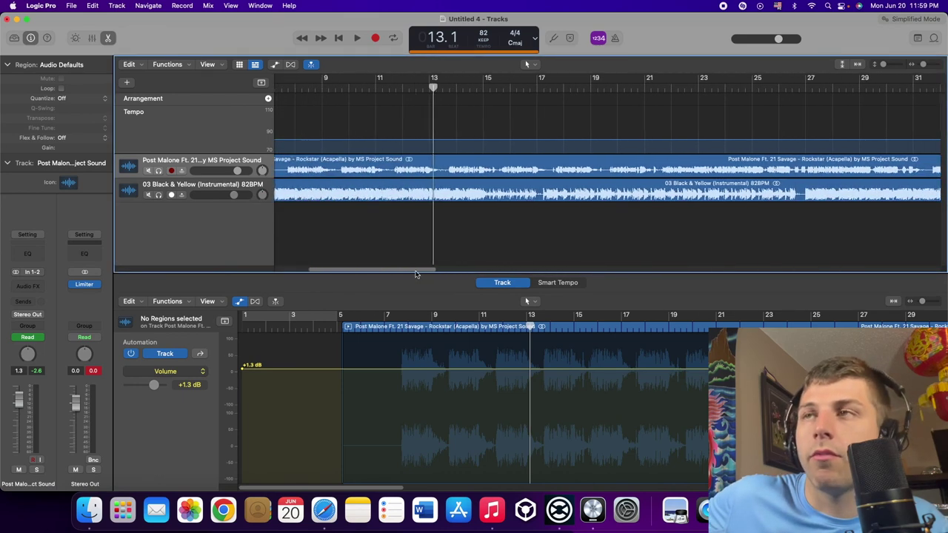
scroll(387, 275, "left", 3)
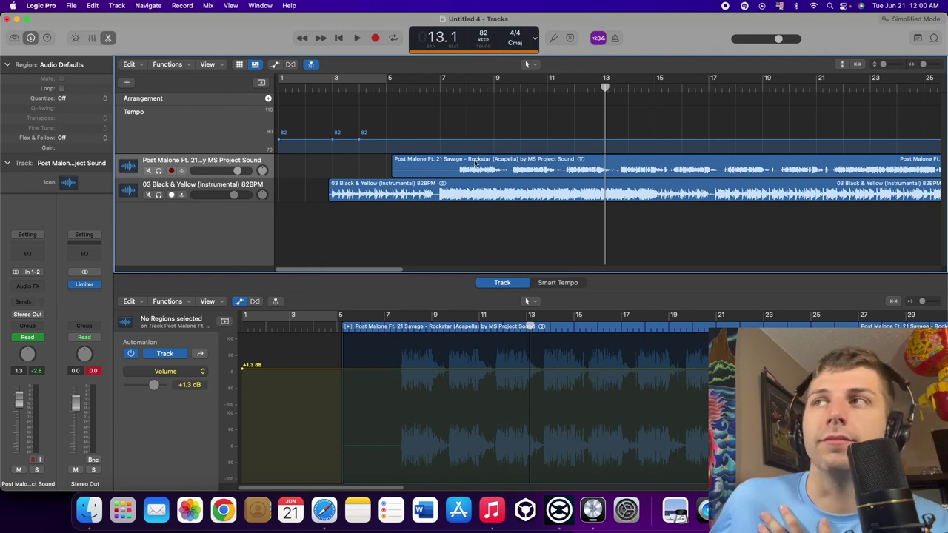
key("g")
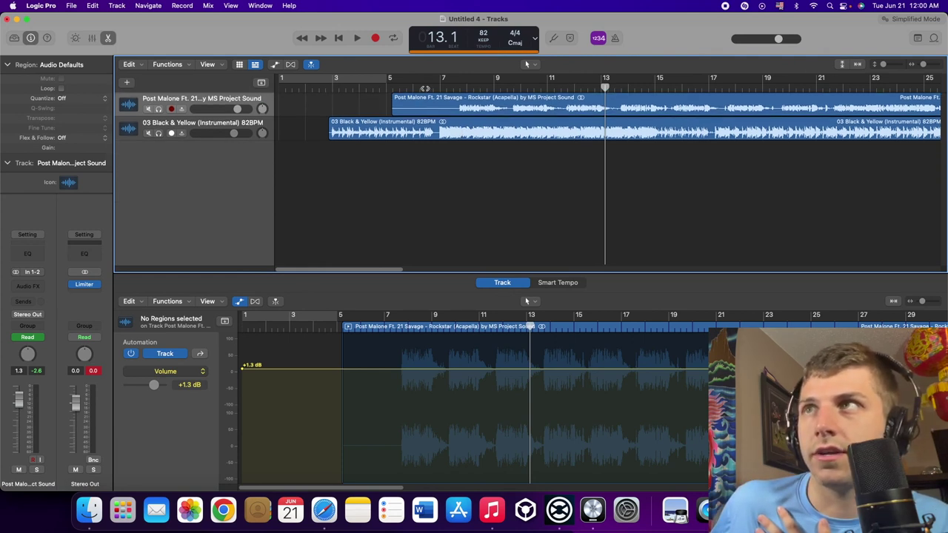
left_click_drag(925, 67, 920, 67)
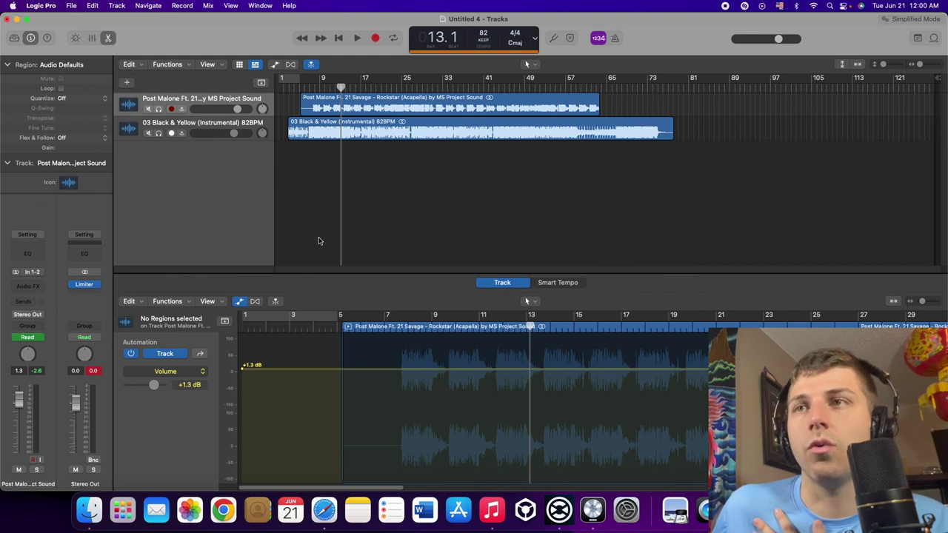
Enlarge the Tracks area, open the Smart Tempo editor, then bring Traktor Pro forward
left_click_drag(374, 274, 372, 312)
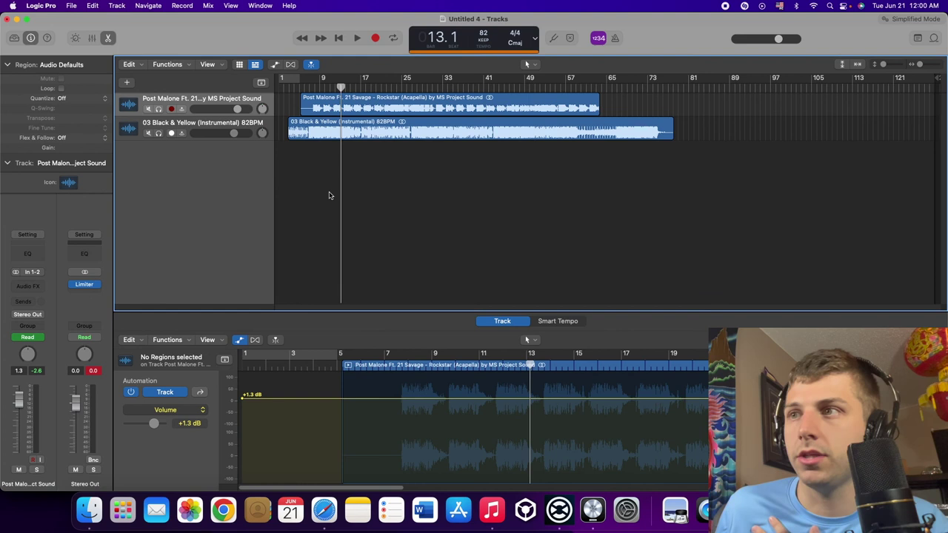
left_click(558, 321)
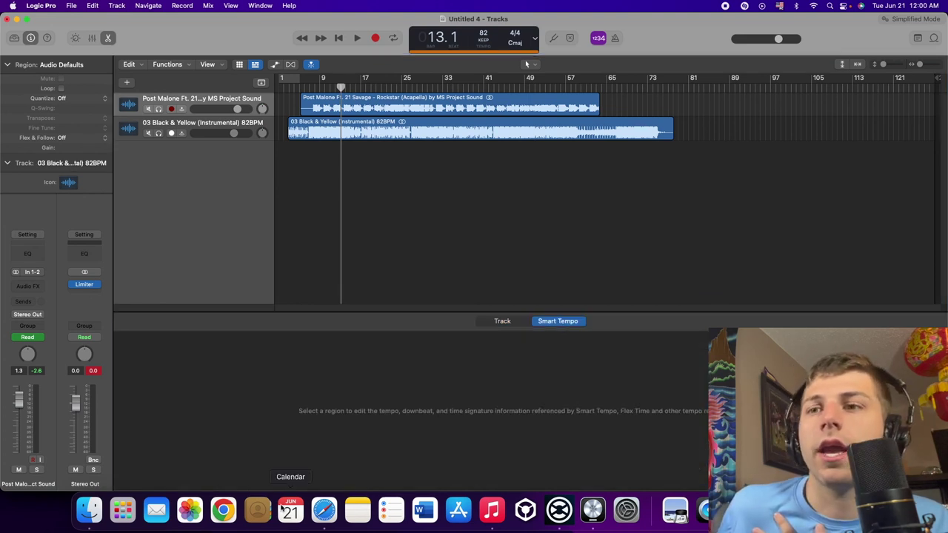
left_click(561, 511)
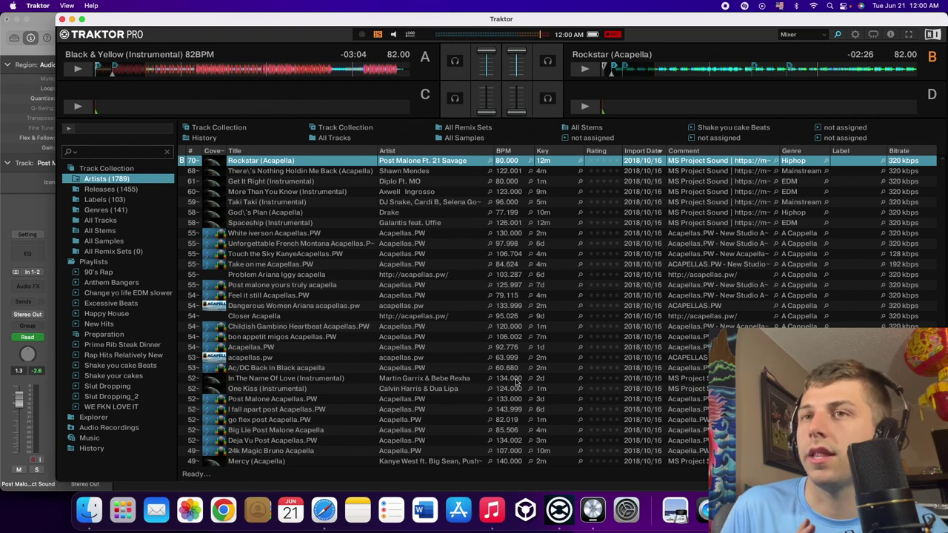
In the Traktor collection, select Be Right There, then Let Me Love You (Instrumental)
scroll(385, 225, "up", 10)
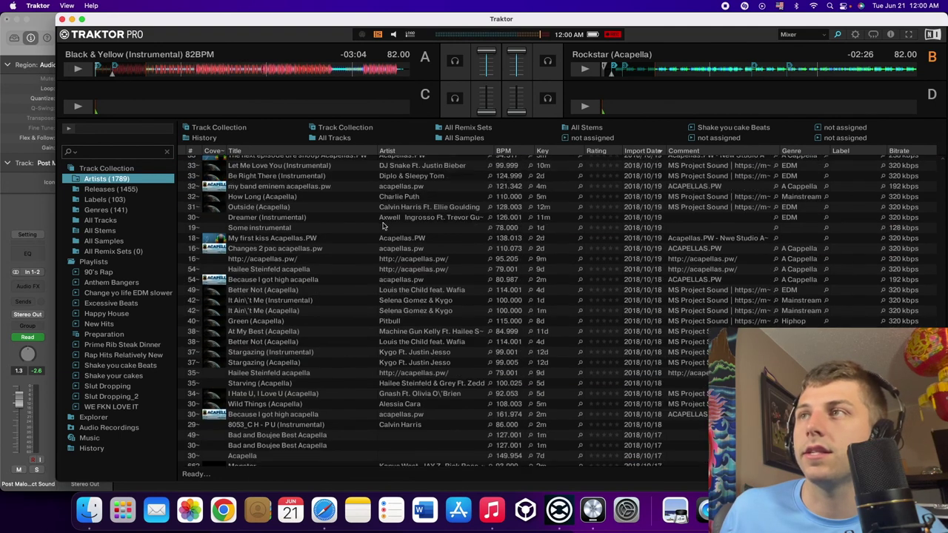
left_click(540, 176)
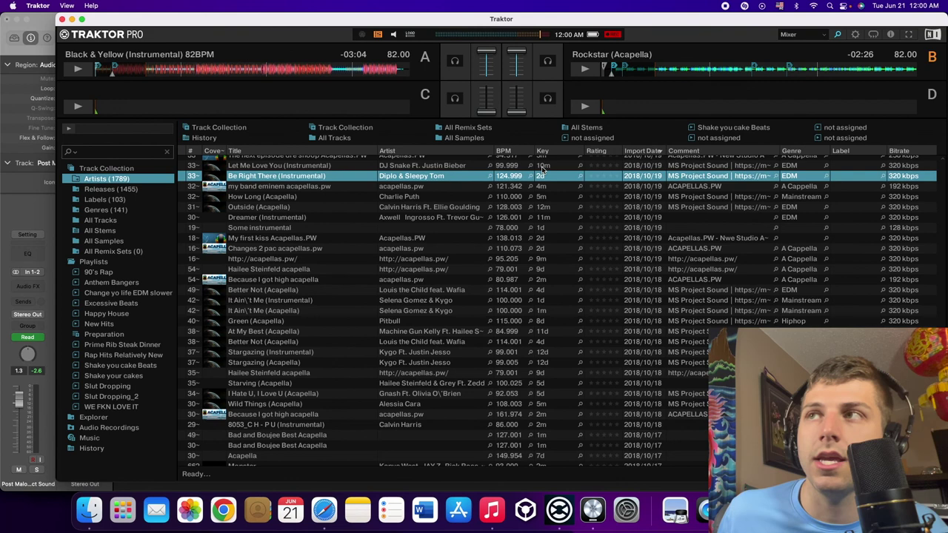
left_click(540, 167)
Scroll up through the Traktor Track Collection
scroll(511, 169, "up", 3)
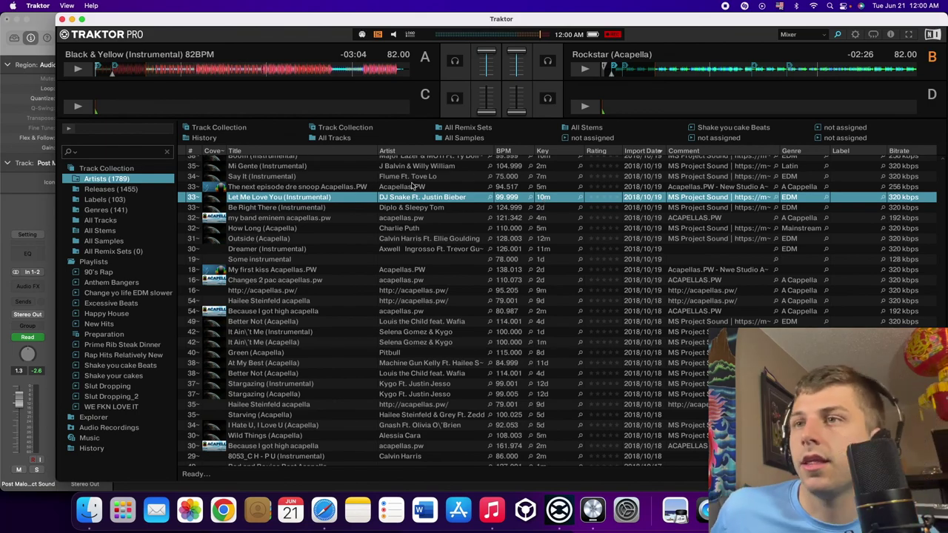
scroll(412, 186, "up", 5)
scroll(411, 186, "up", 5)
scroll(410, 185, "up", 5)
scroll(409, 186, "up", 5)
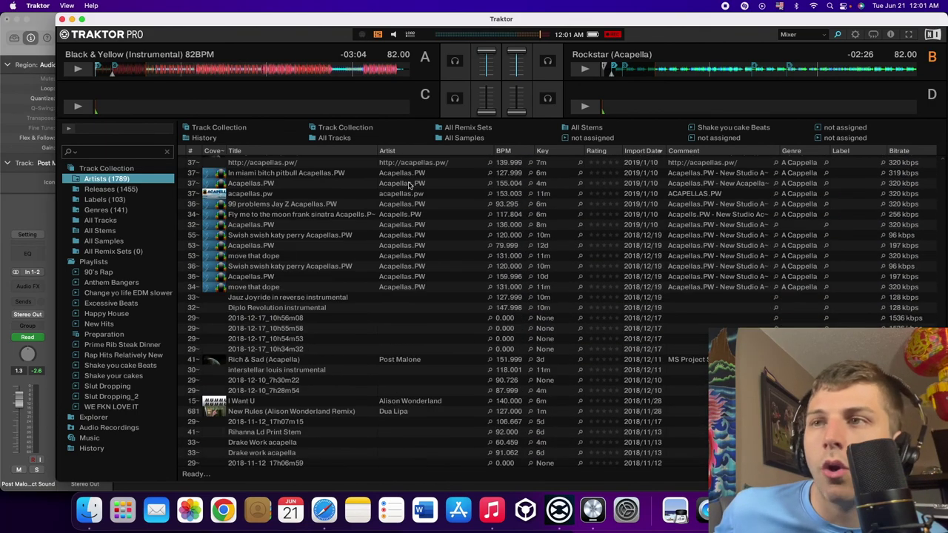
scroll(408, 185, "up", 5)
scroll(408, 185, "up", 5)
scroll(408, 185, "up", 5)
scroll(408, 186, "up", 5)
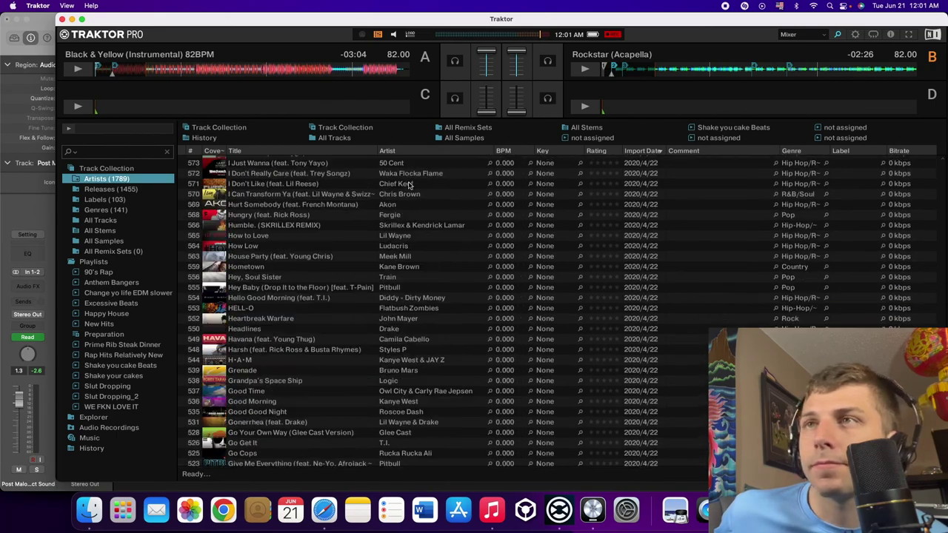
scroll(409, 185, "up", 10)
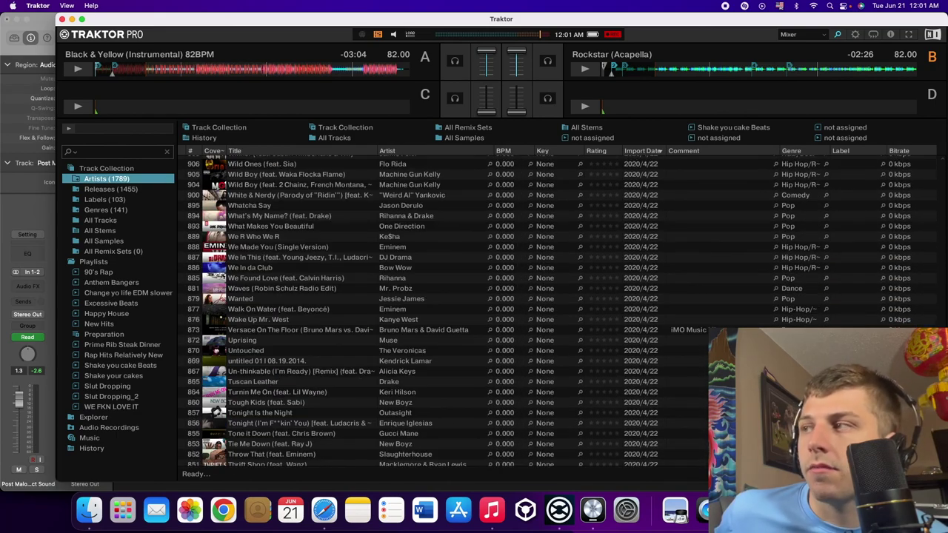
scroll(408, 185, "up", 10)
scroll(409, 185, "up", 10)
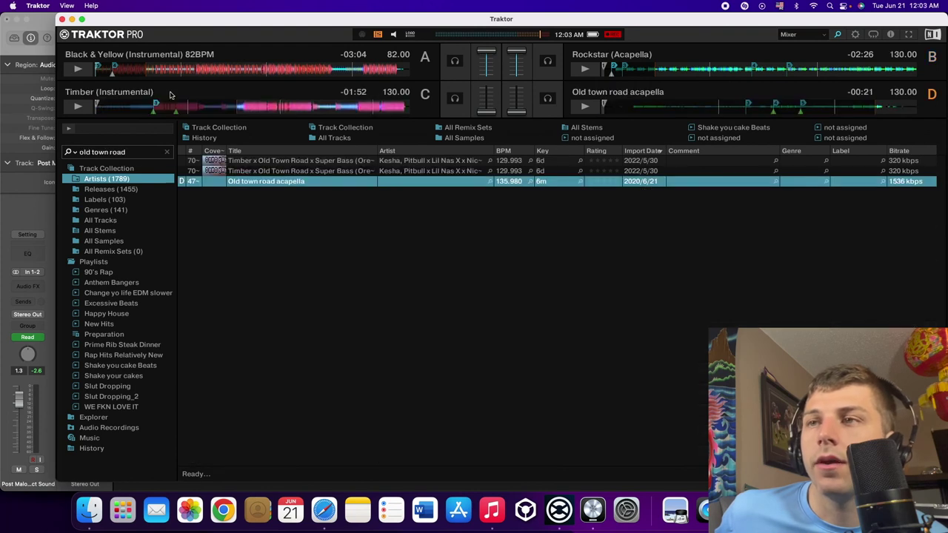
Clear the Old Town Road search and scroll up through the full collection
left_click(165, 153)
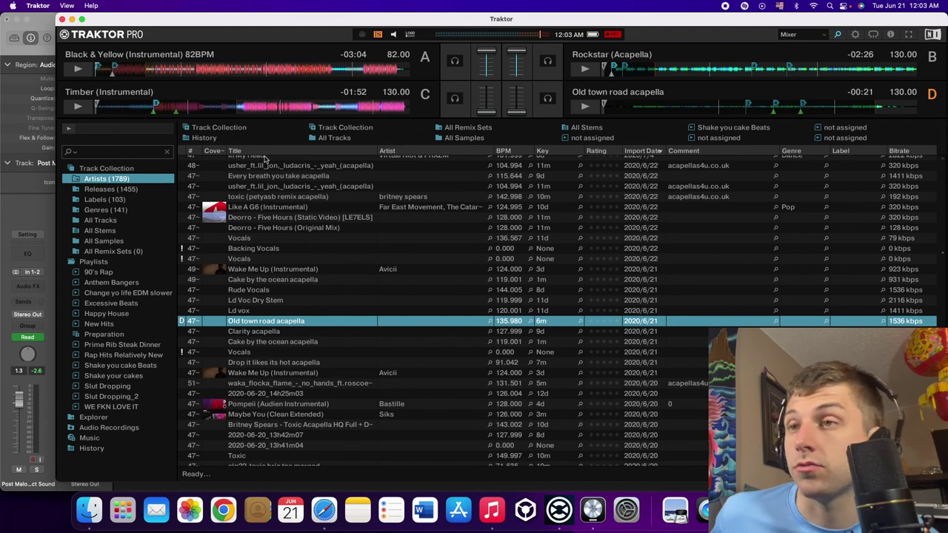
scroll(260, 207, "up", 4)
scroll(255, 237, "up", 4)
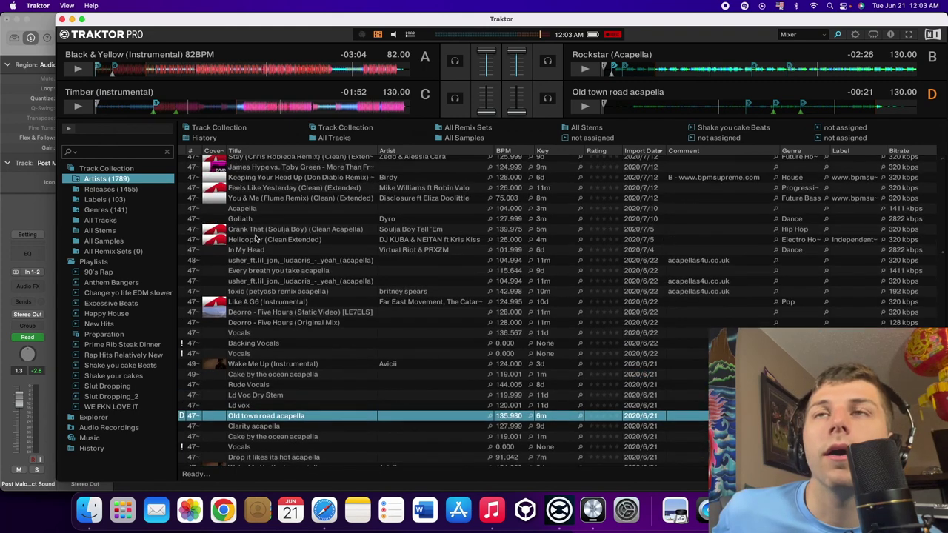
scroll(255, 237, "up", 4)
scroll(256, 237, "up", 8)
scroll(255, 237, "up", 4)
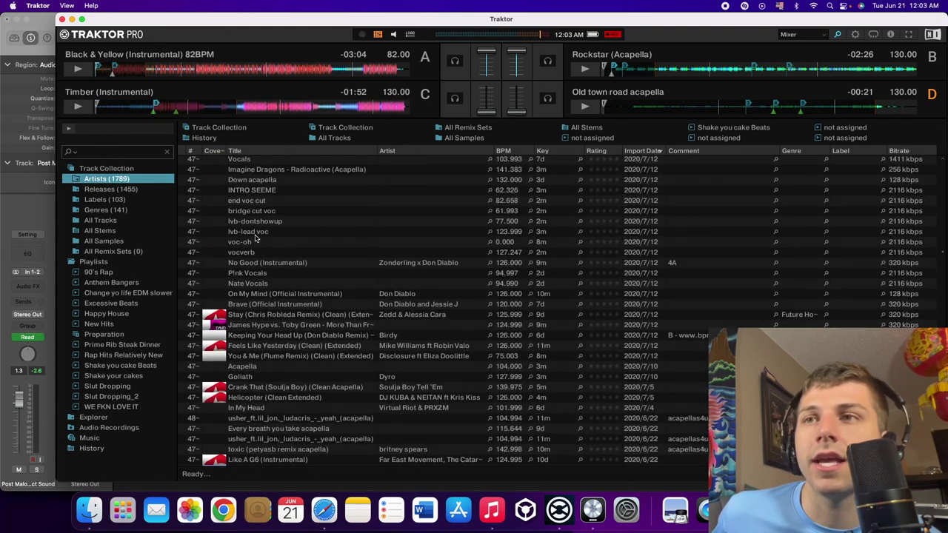
scroll(256, 237, "up", 8)
scroll(917, 265, "up", 8)
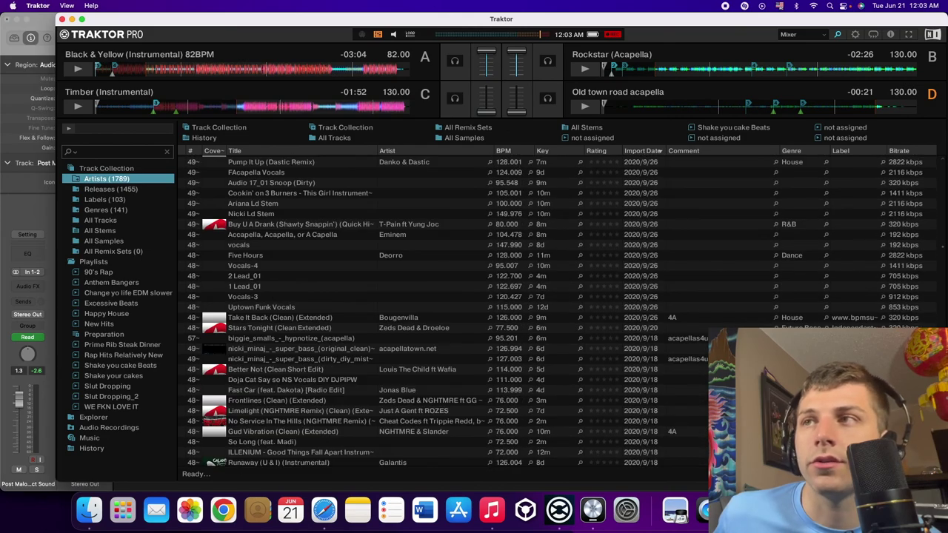
scroll(934, 207, "up", 15)
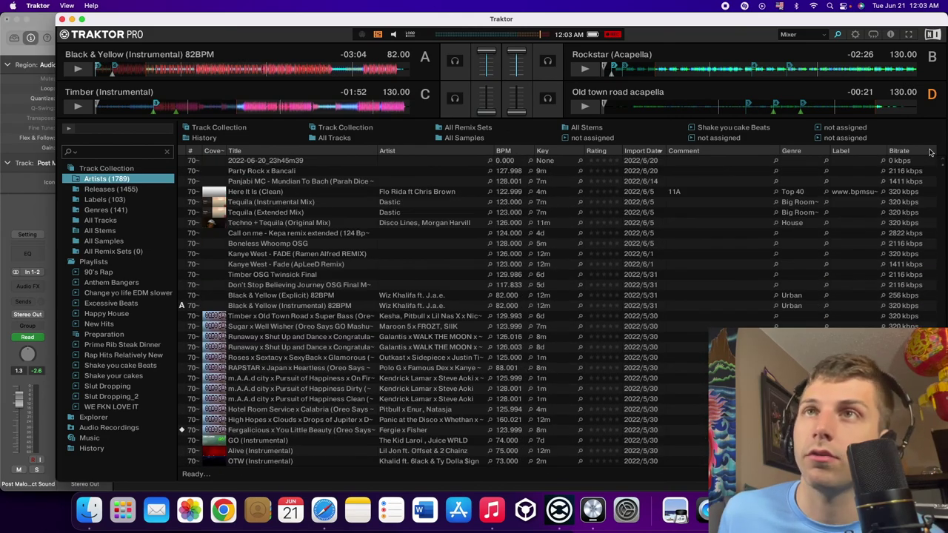
Scroll back down the collection and return to the Logic Pro project
scroll(362, 316, "down", 4)
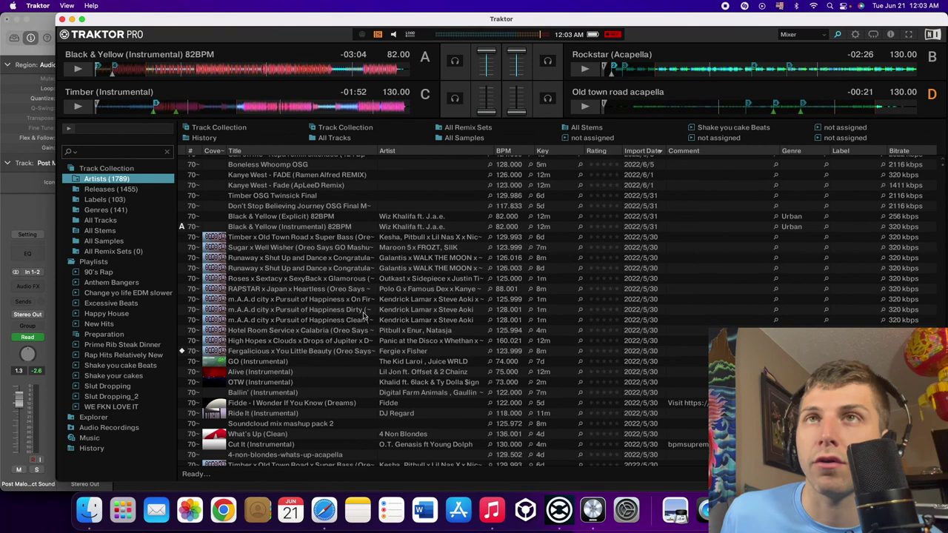
scroll(363, 317, "down", 5)
scroll(363, 316, "down", 5)
scroll(363, 317, "down", 5)
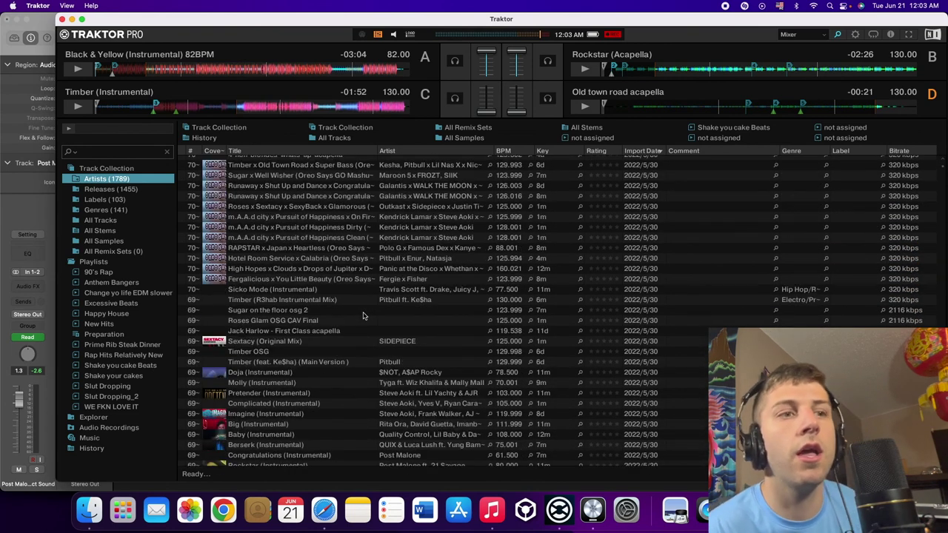
scroll(363, 316, "down", 5)
scroll(363, 316, "down", 1)
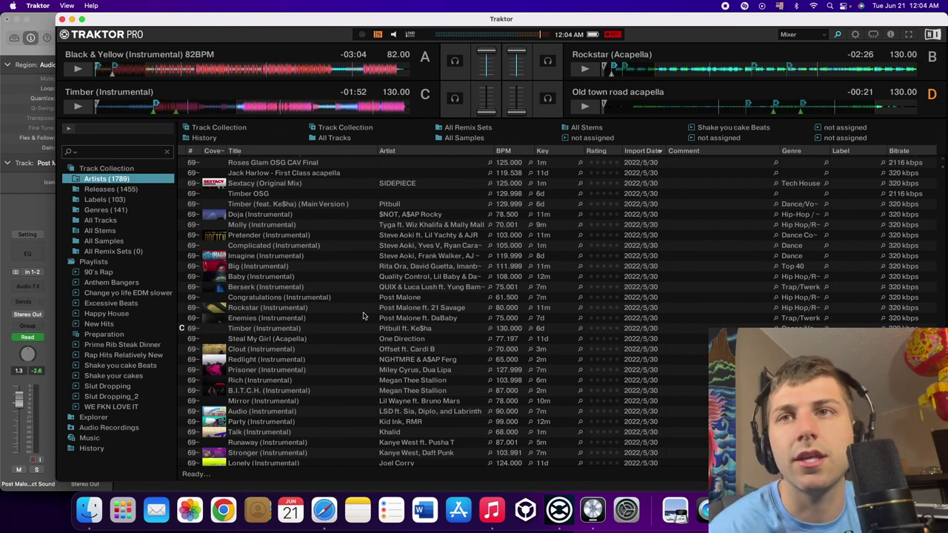
left_click(41, 199)
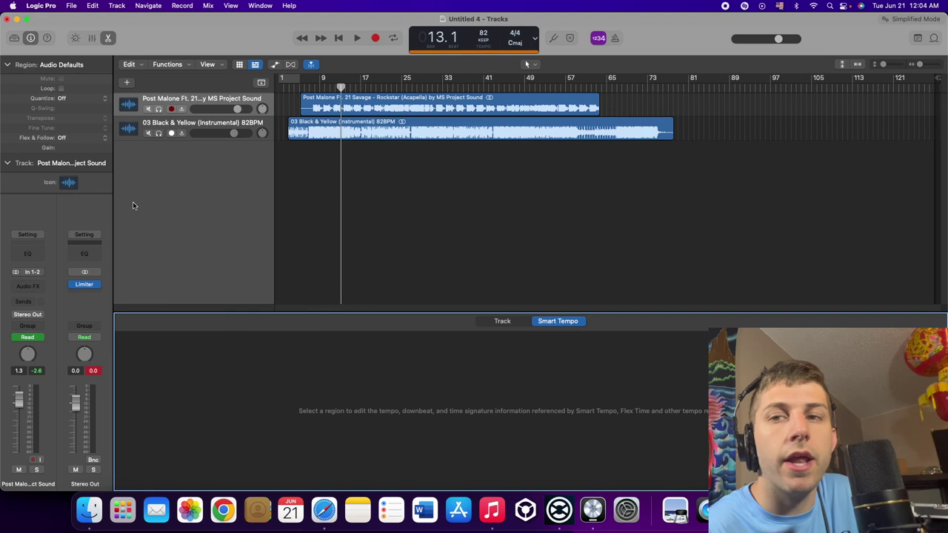
left_click(329, 516)
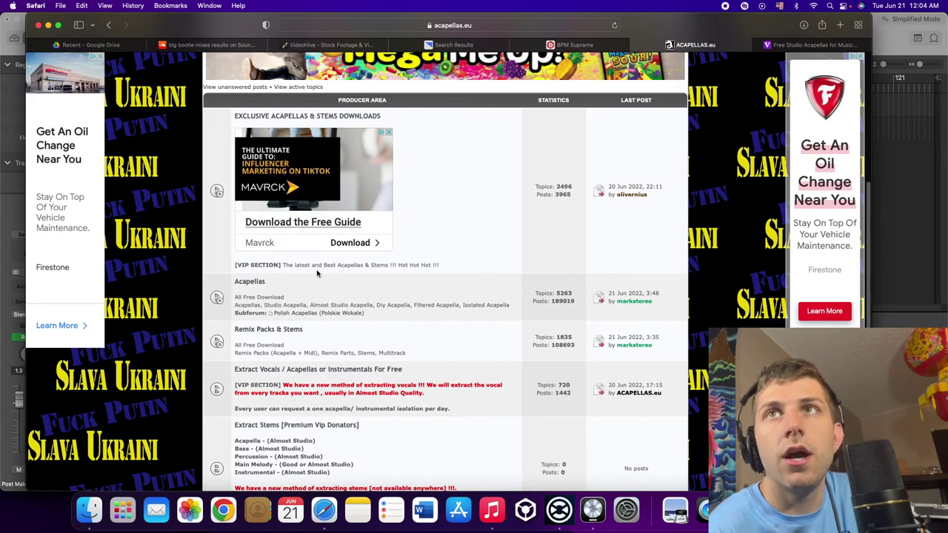
left_click(943, 252)
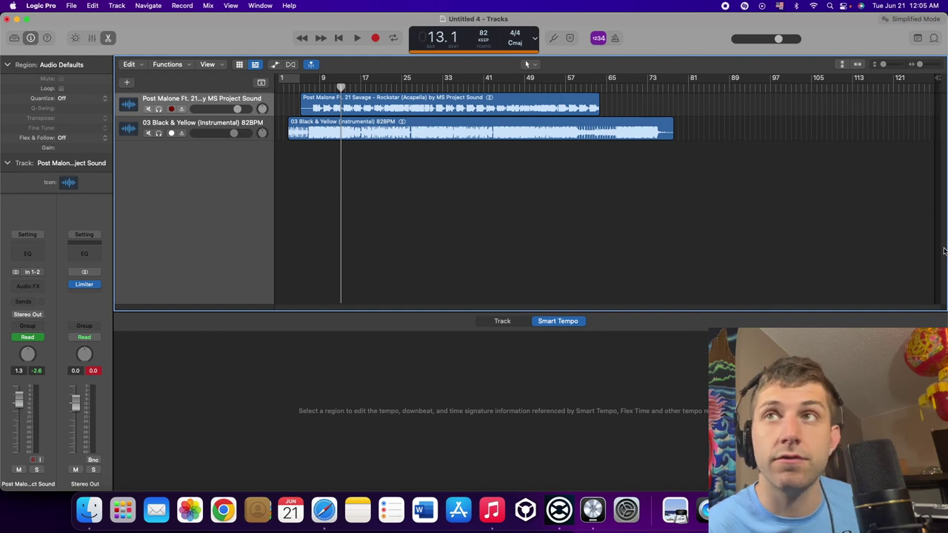
Show the Arrangement and Tempo tracks with tempo at 82, then bring up screen capture controls
left_click(260, 83)
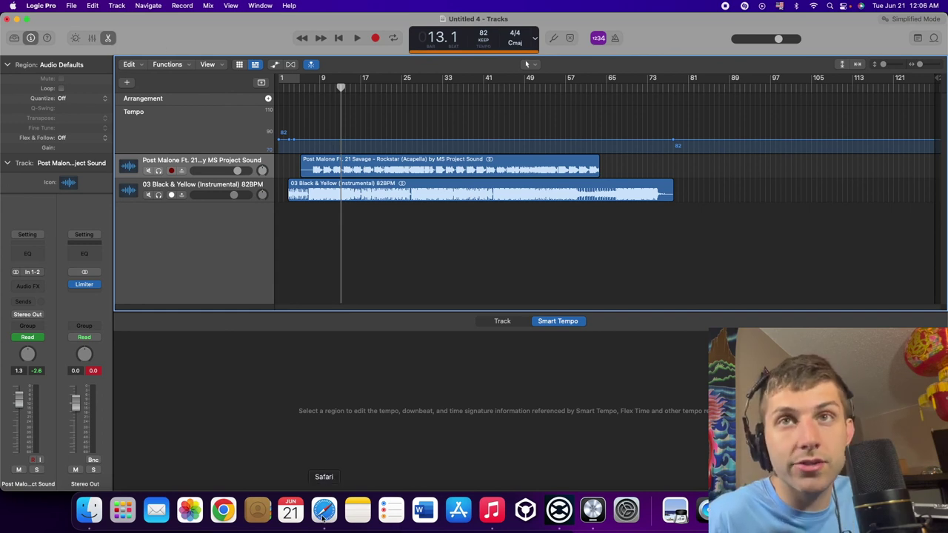
key("super+shift+5")
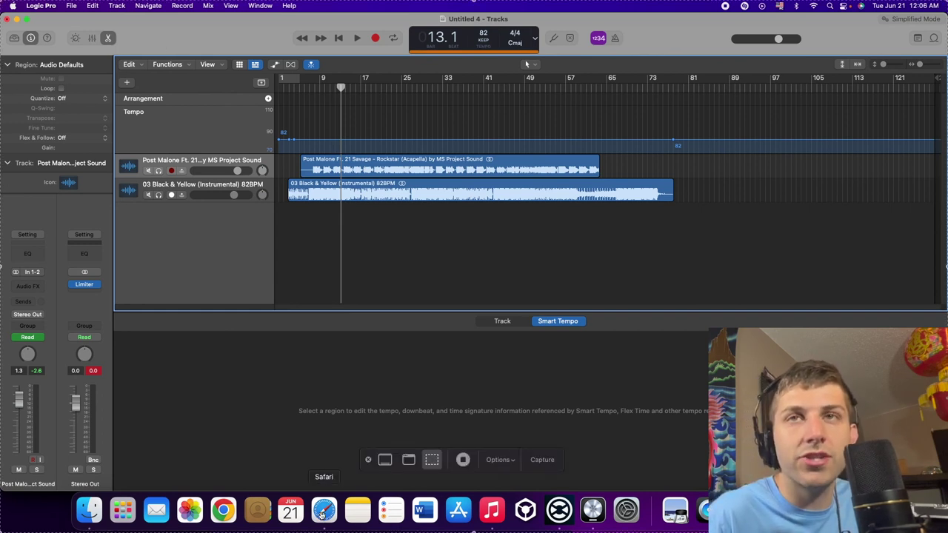